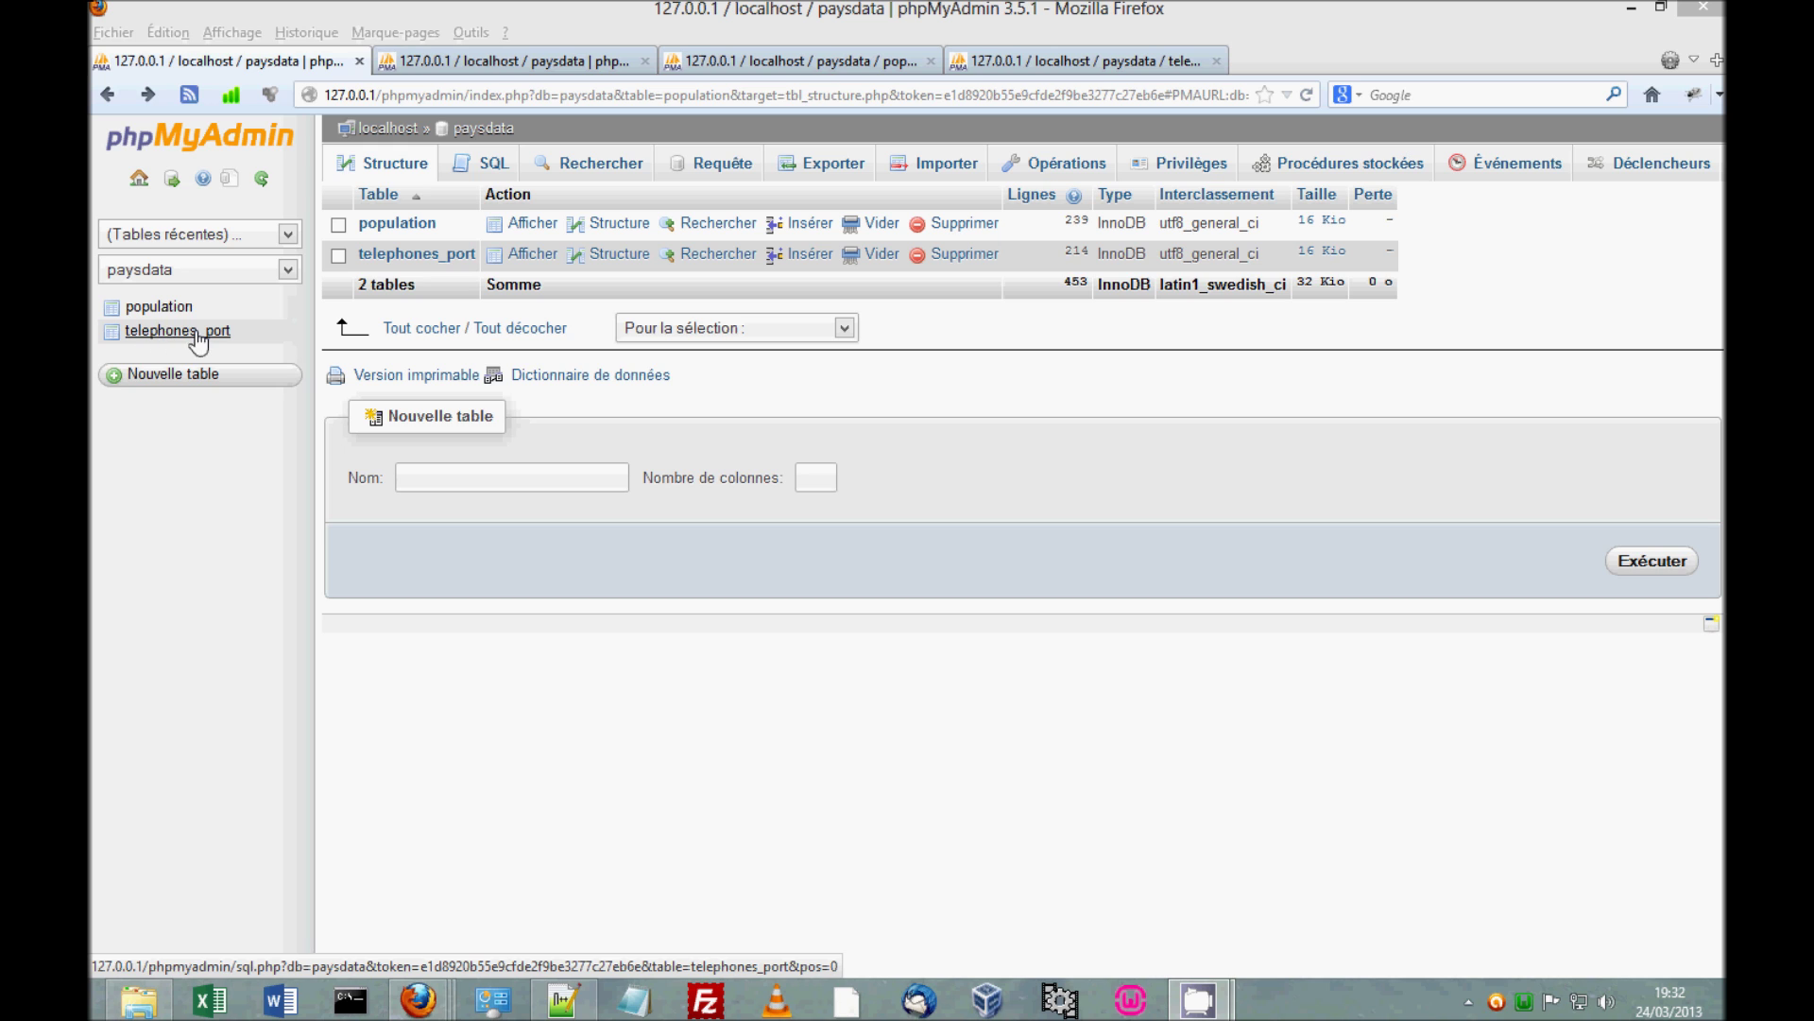
- Examine the population and telephones_port tables, comparing their id, pays, nb_pop and nb_portable columns, and view the example joined result
left_click(740, 63)
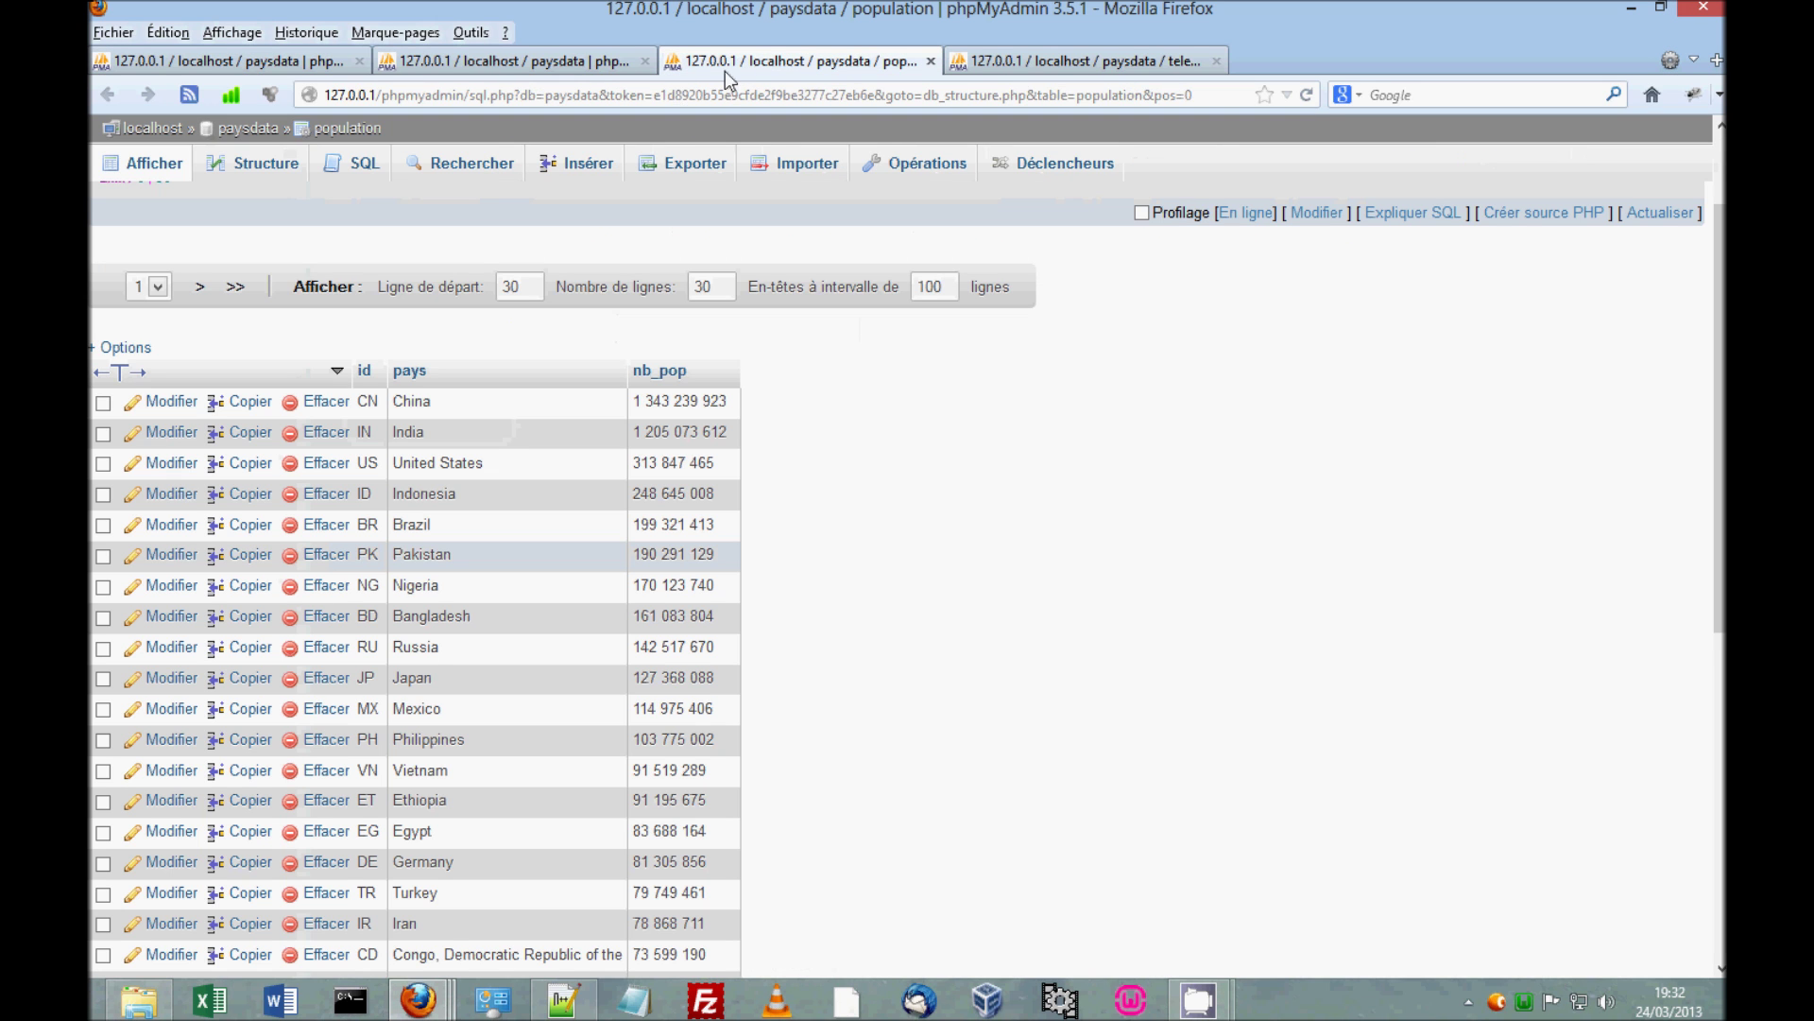
double_click(366, 401)
left_click(454, 405)
left_click(1016, 63)
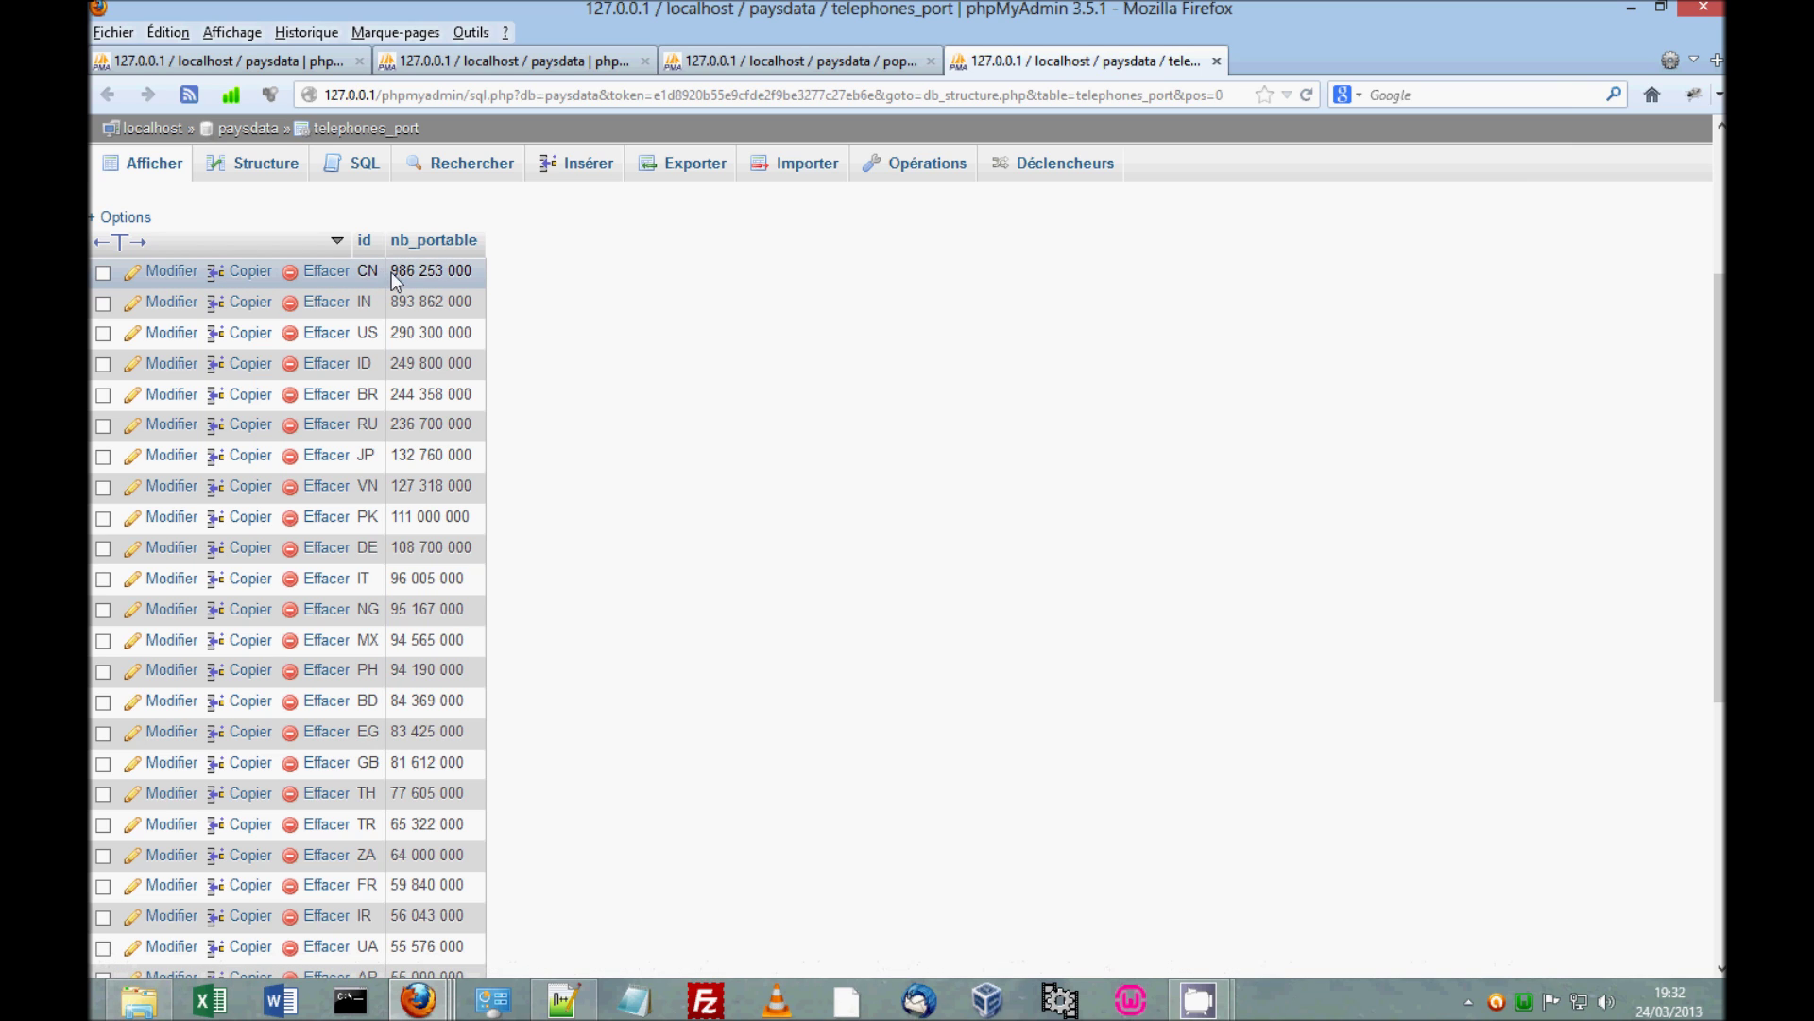
left_click(745, 62)
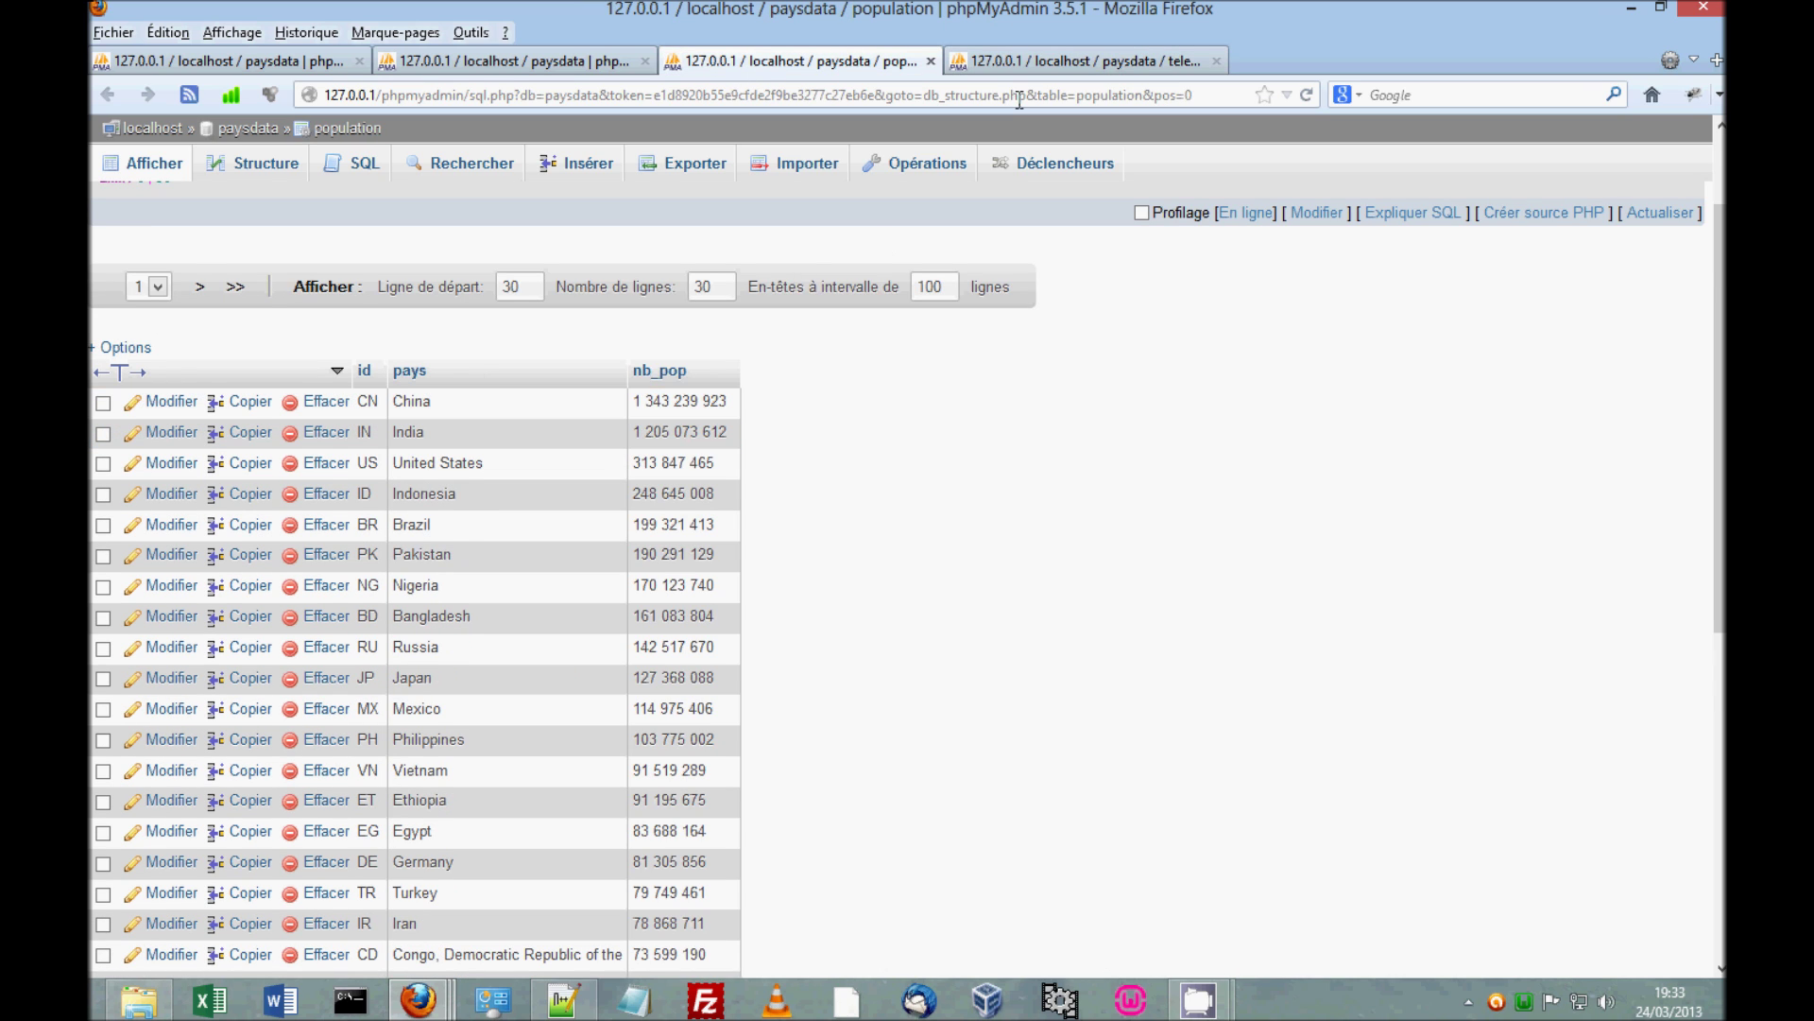
left_click(1026, 61)
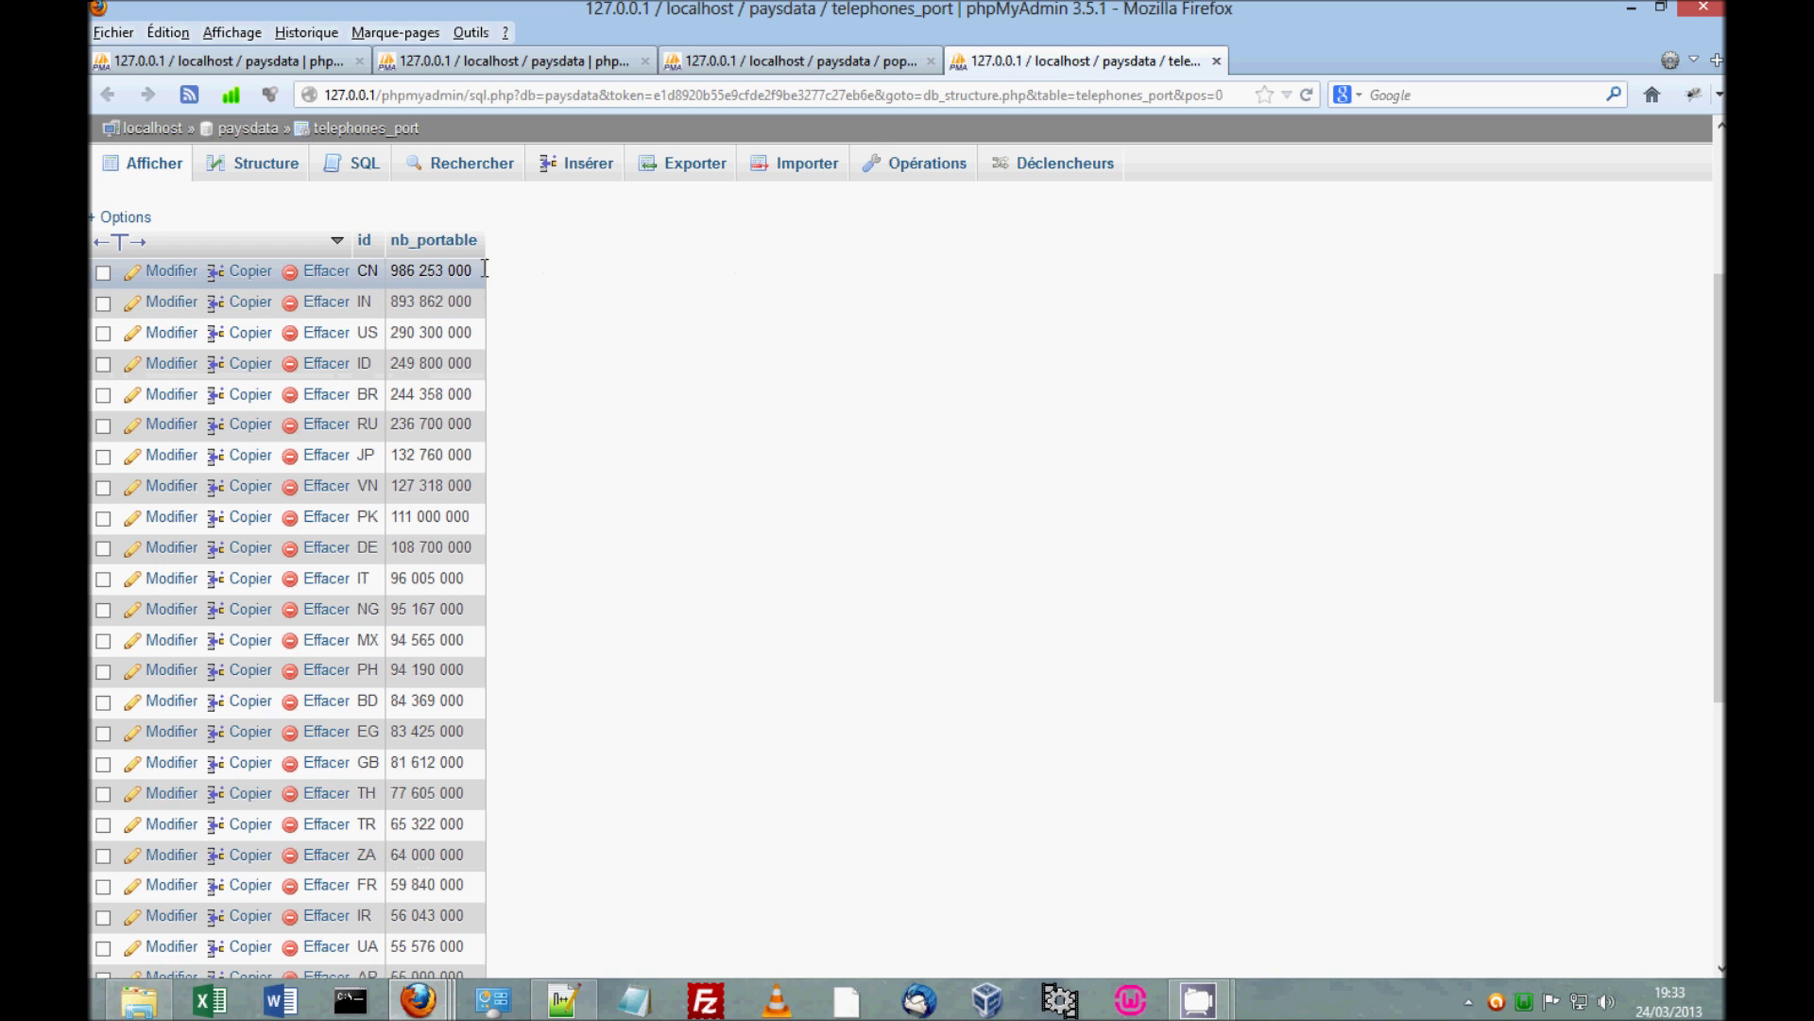
left_click(818, 64)
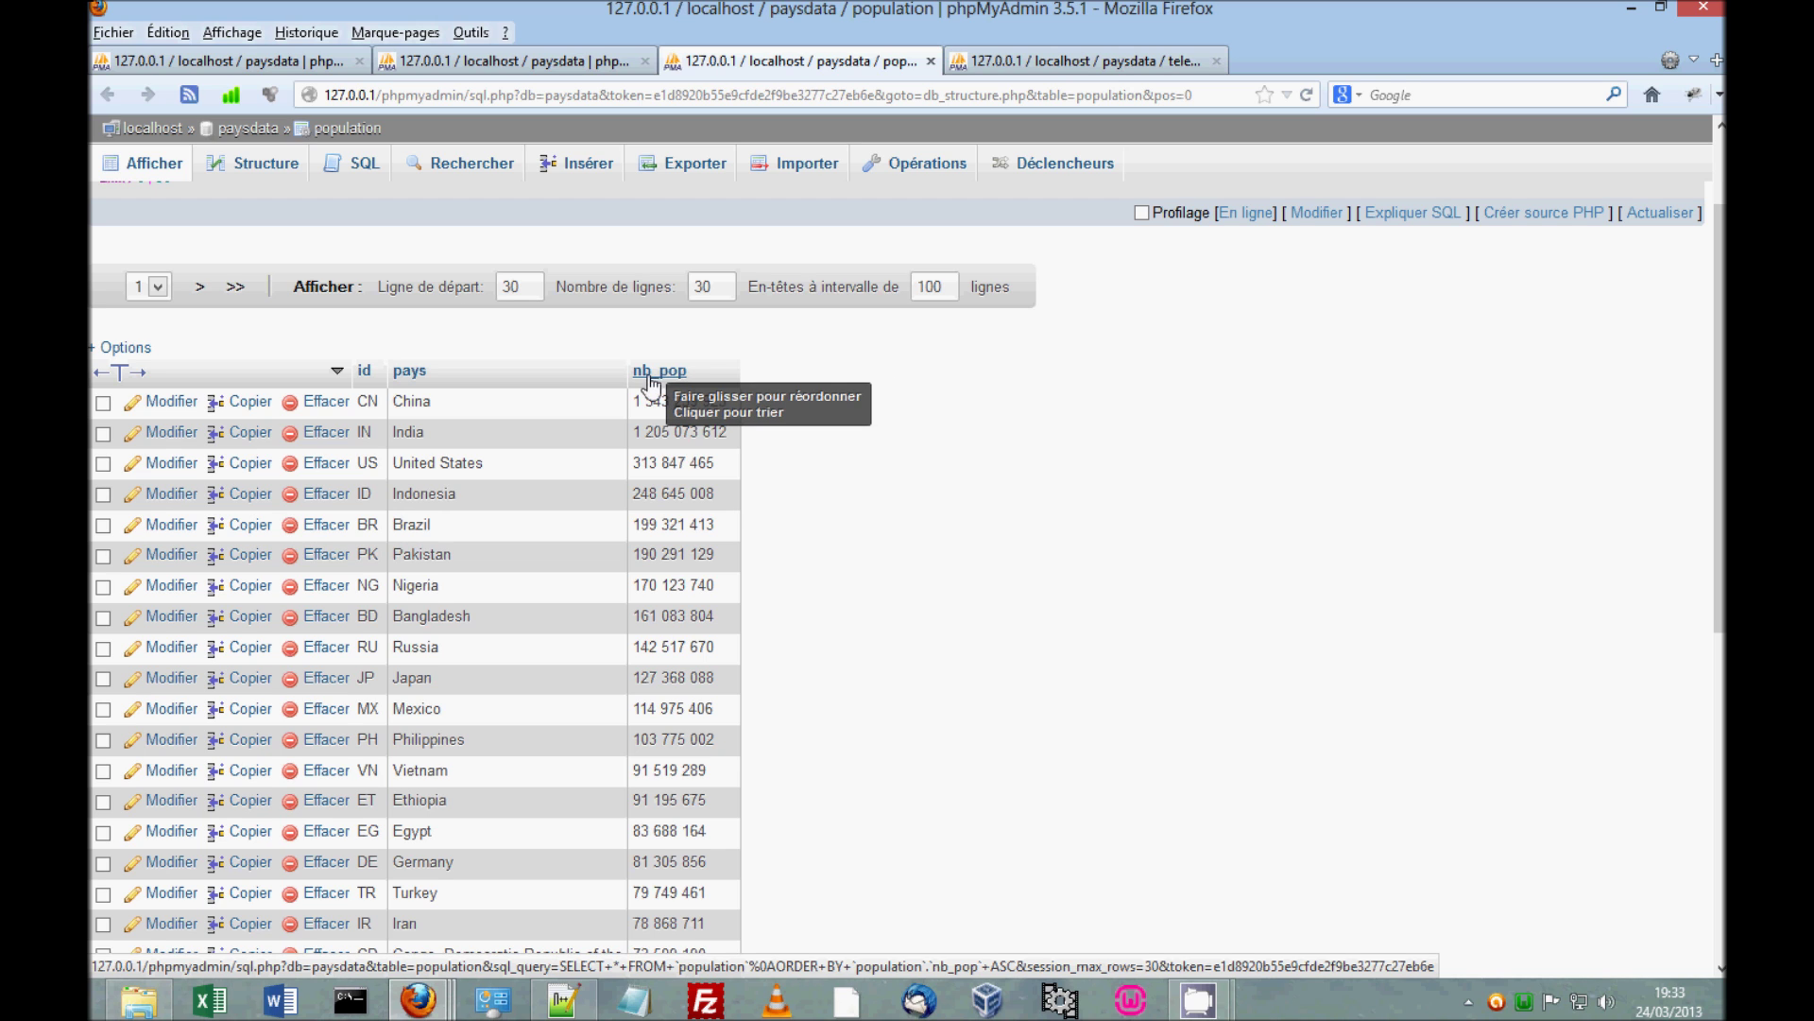
left_click(1025, 59)
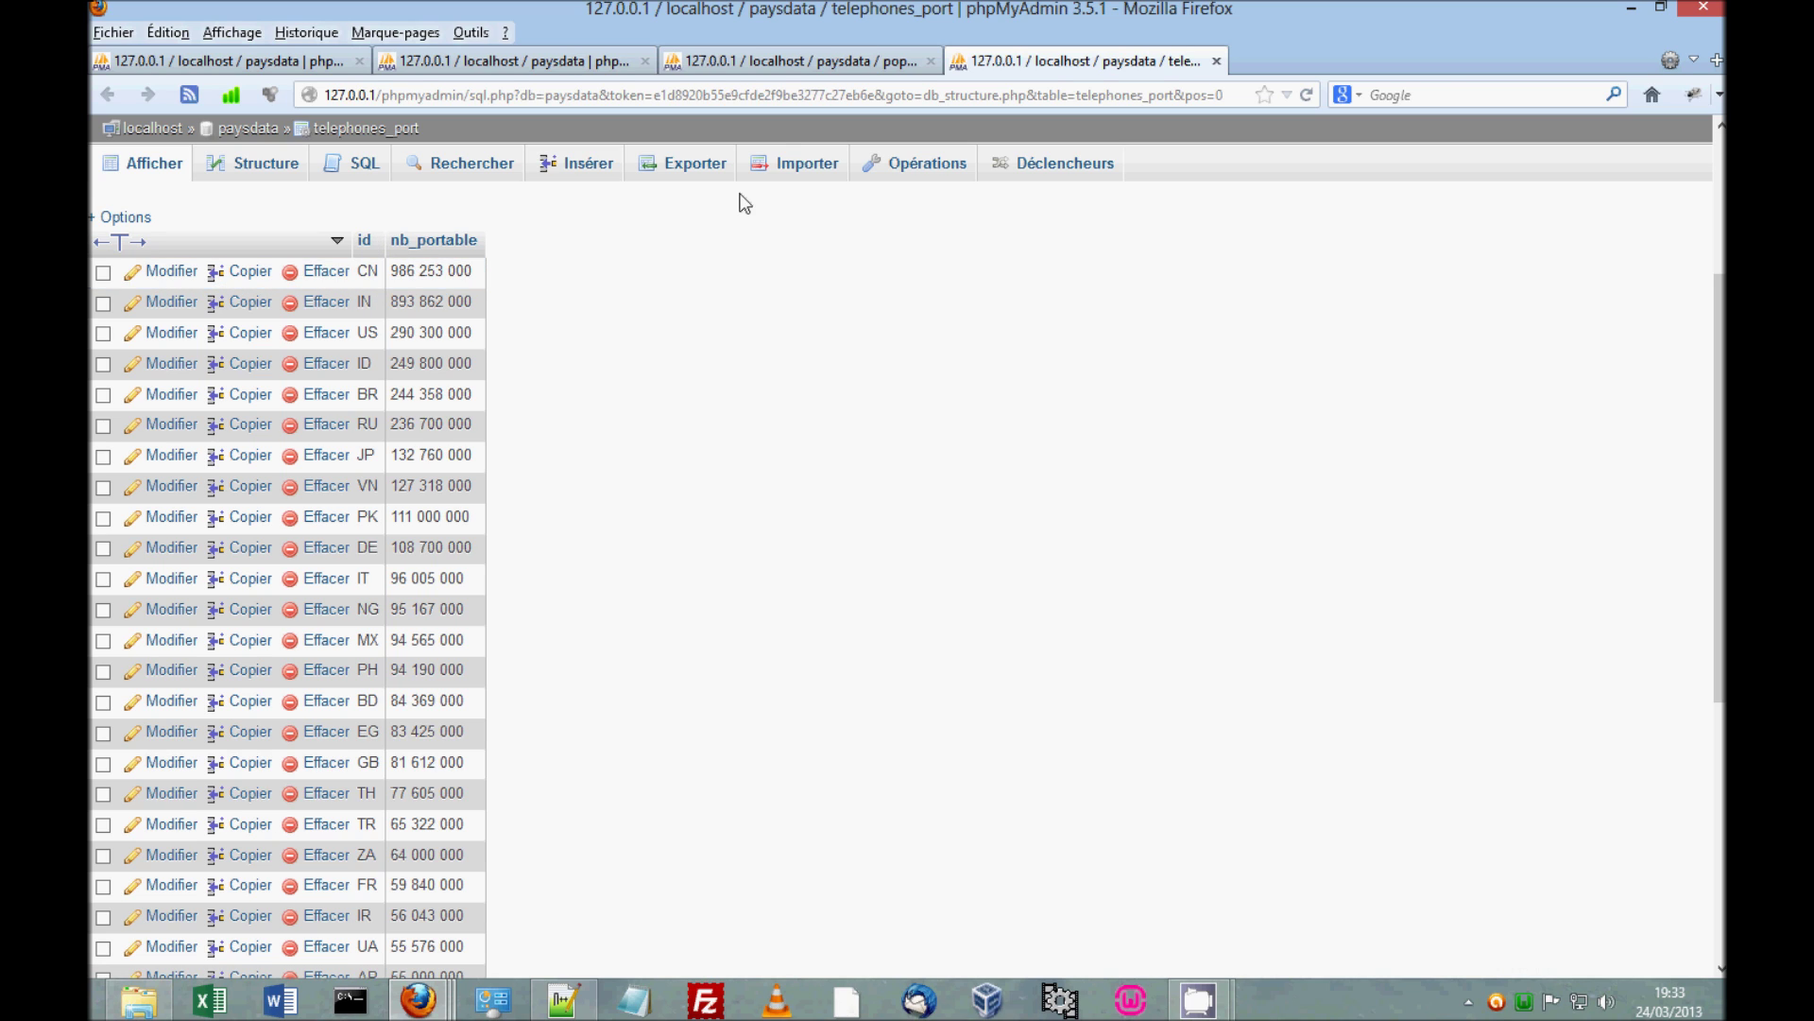
left_click(756, 63)
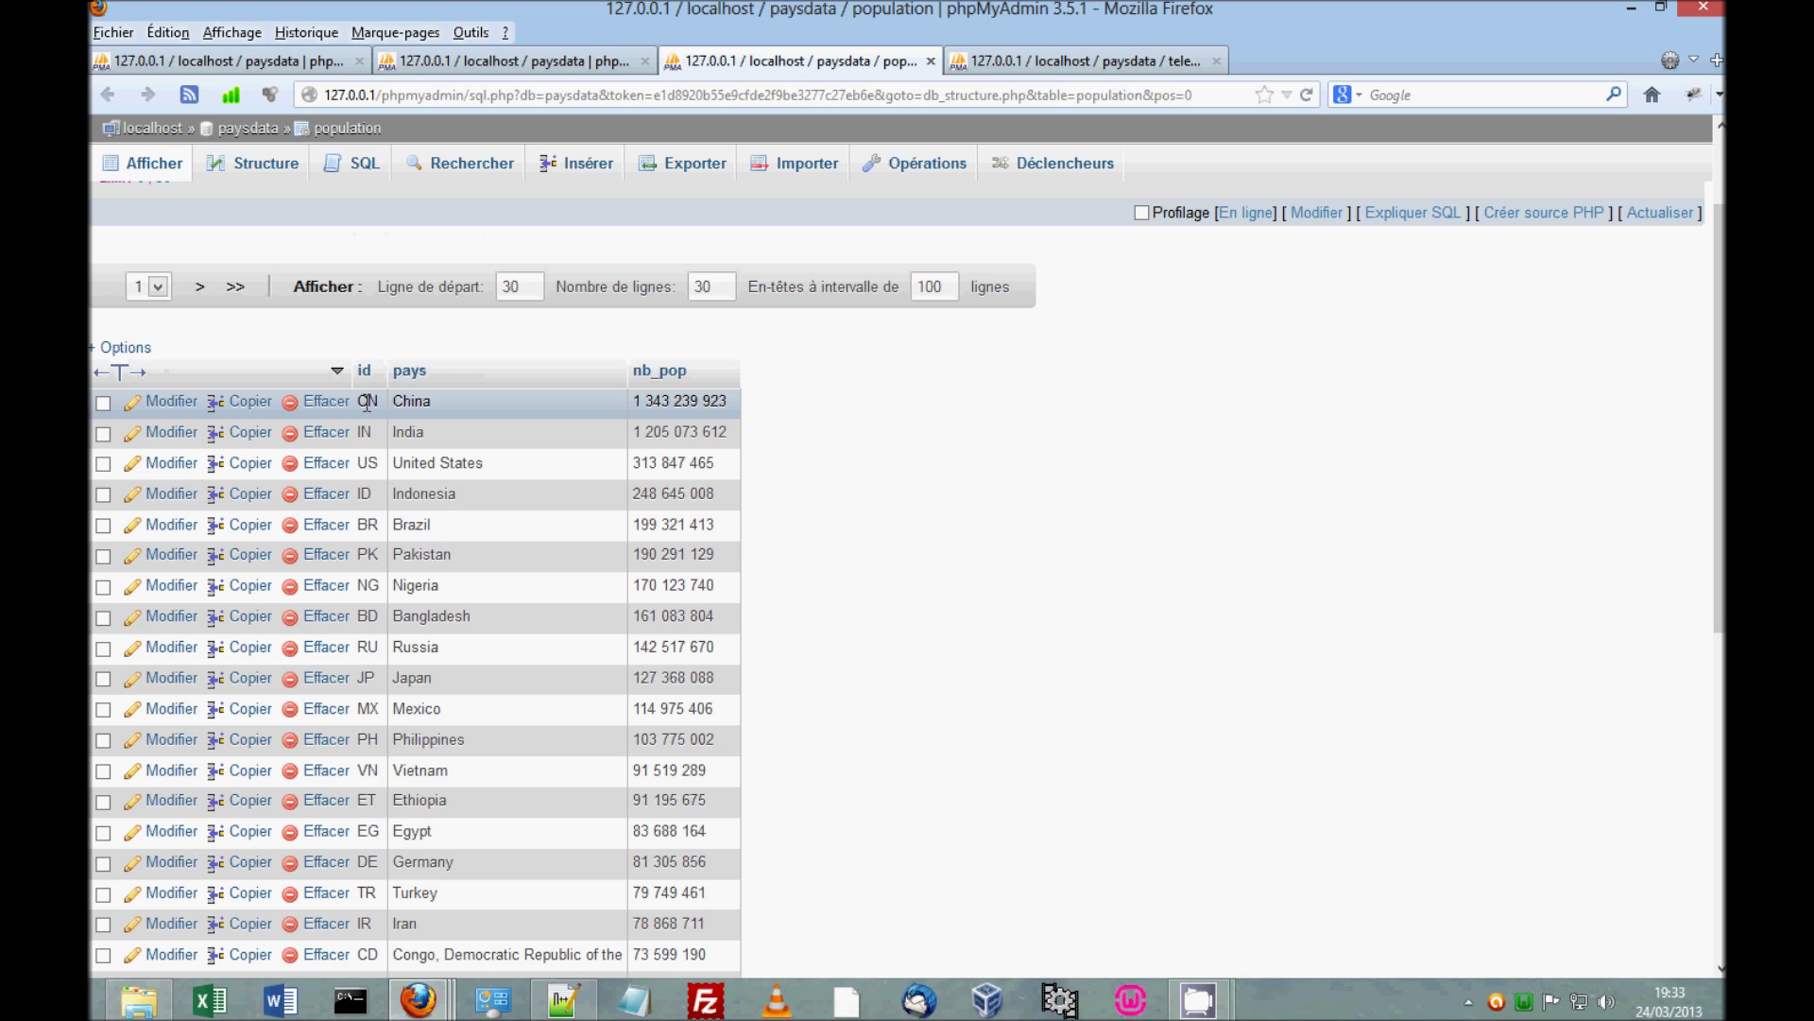
left_click(450, 57)
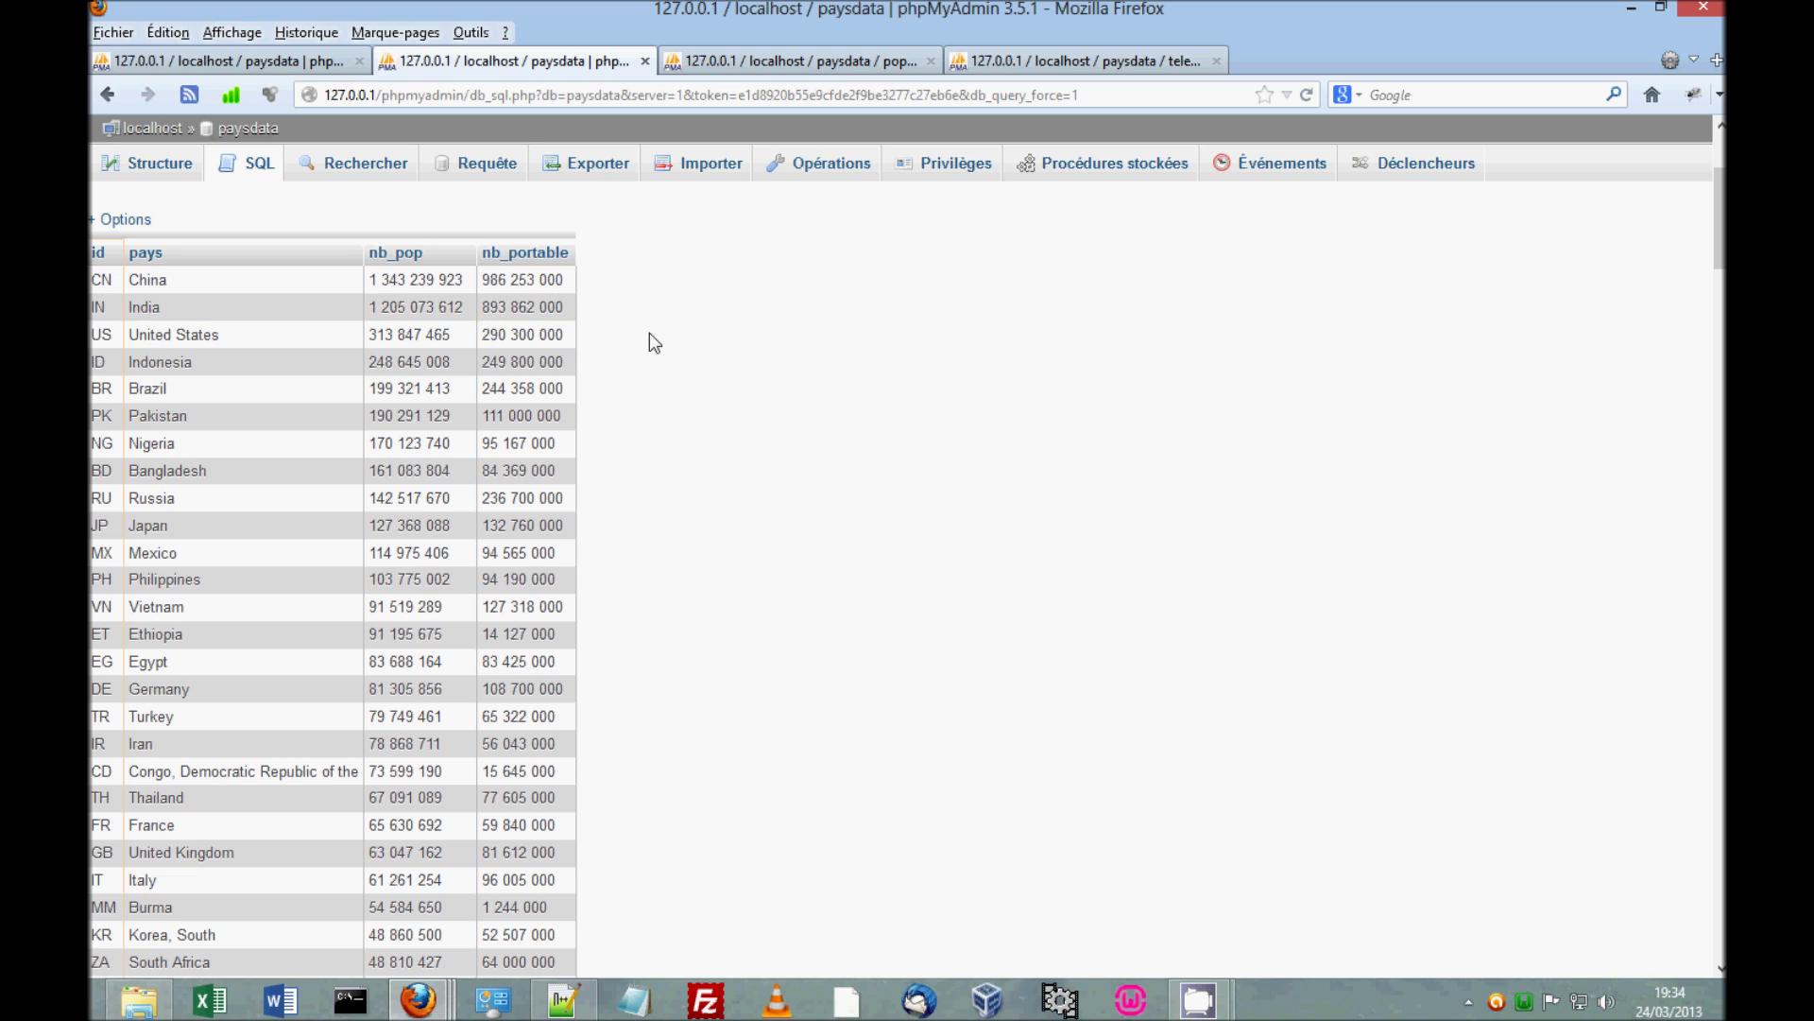
- Start an SQL query on the paysdata database with the SELECT, FROM, WHERE and LIMIT keywords on separate lines
left_click(235, 63)
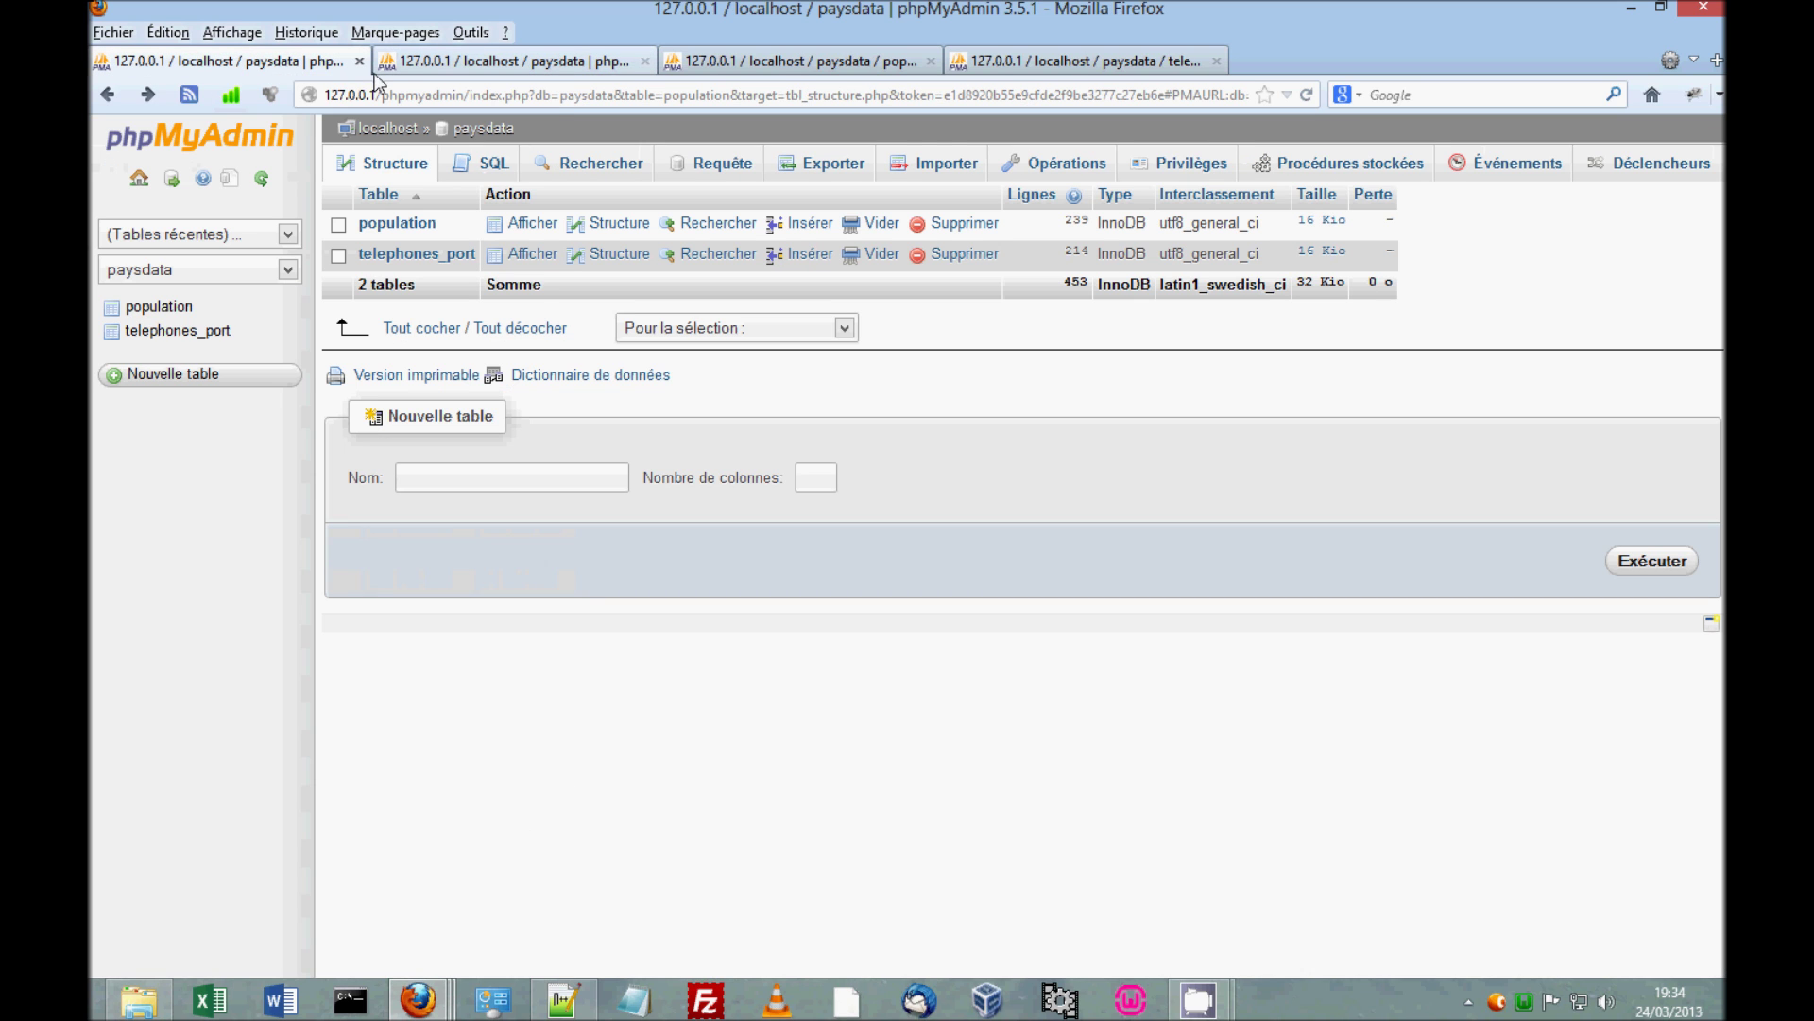
left_click(476, 173)
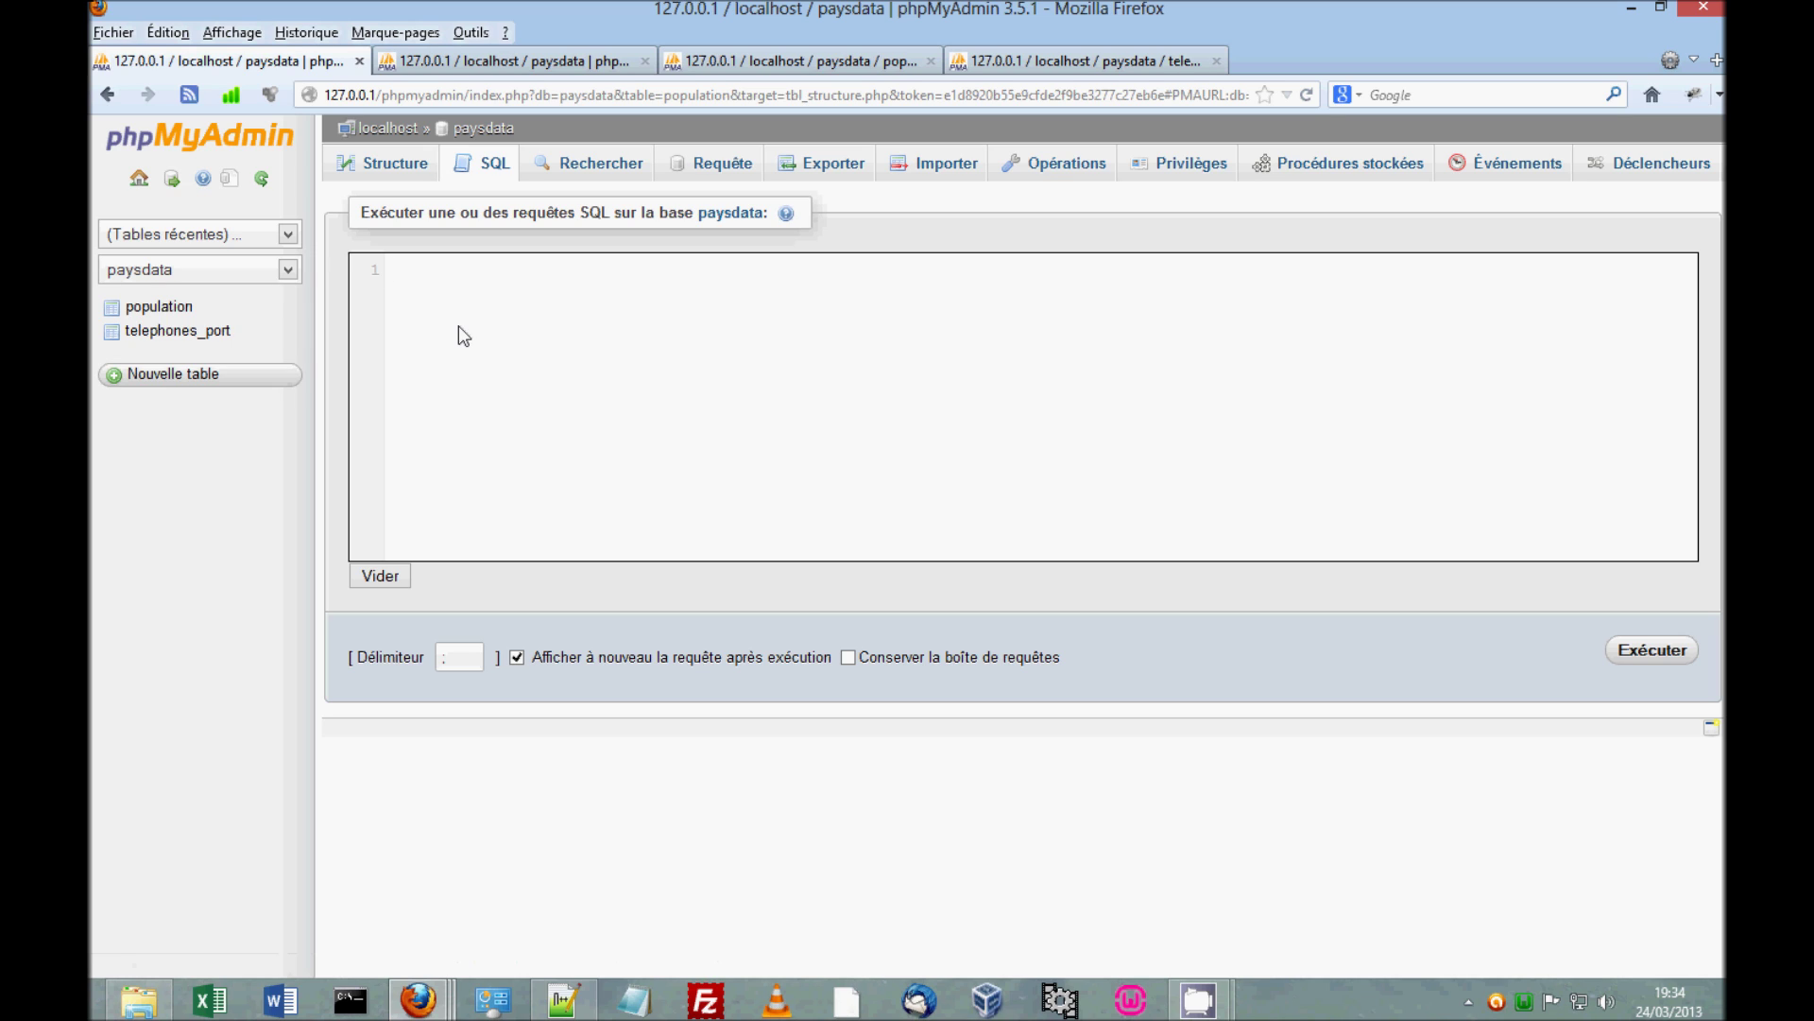
type("SELECT ")
type("FROM ")
type("WHERE ")
type("LIMIT")
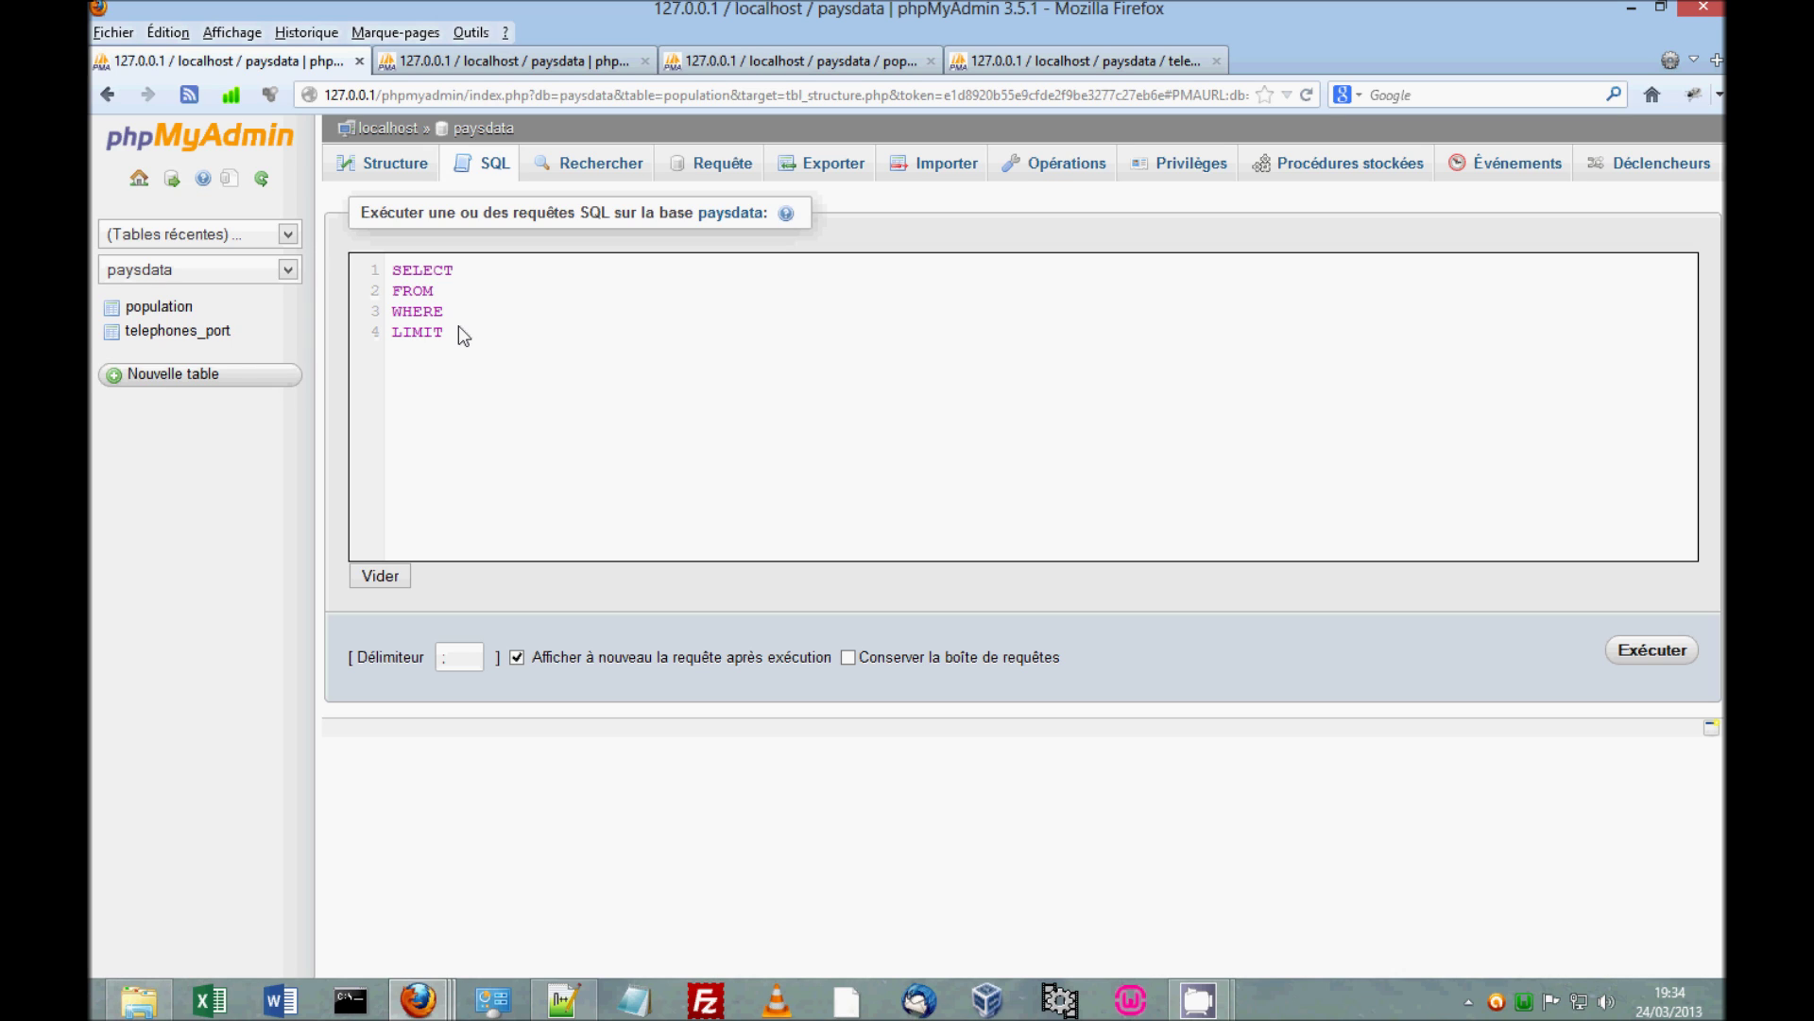
- Complete the SELECT clause with population.id, population.pays, population.nb_pop and telephones_port.nb_portable, checking column names in the example result and population table
left_click(440, 64)
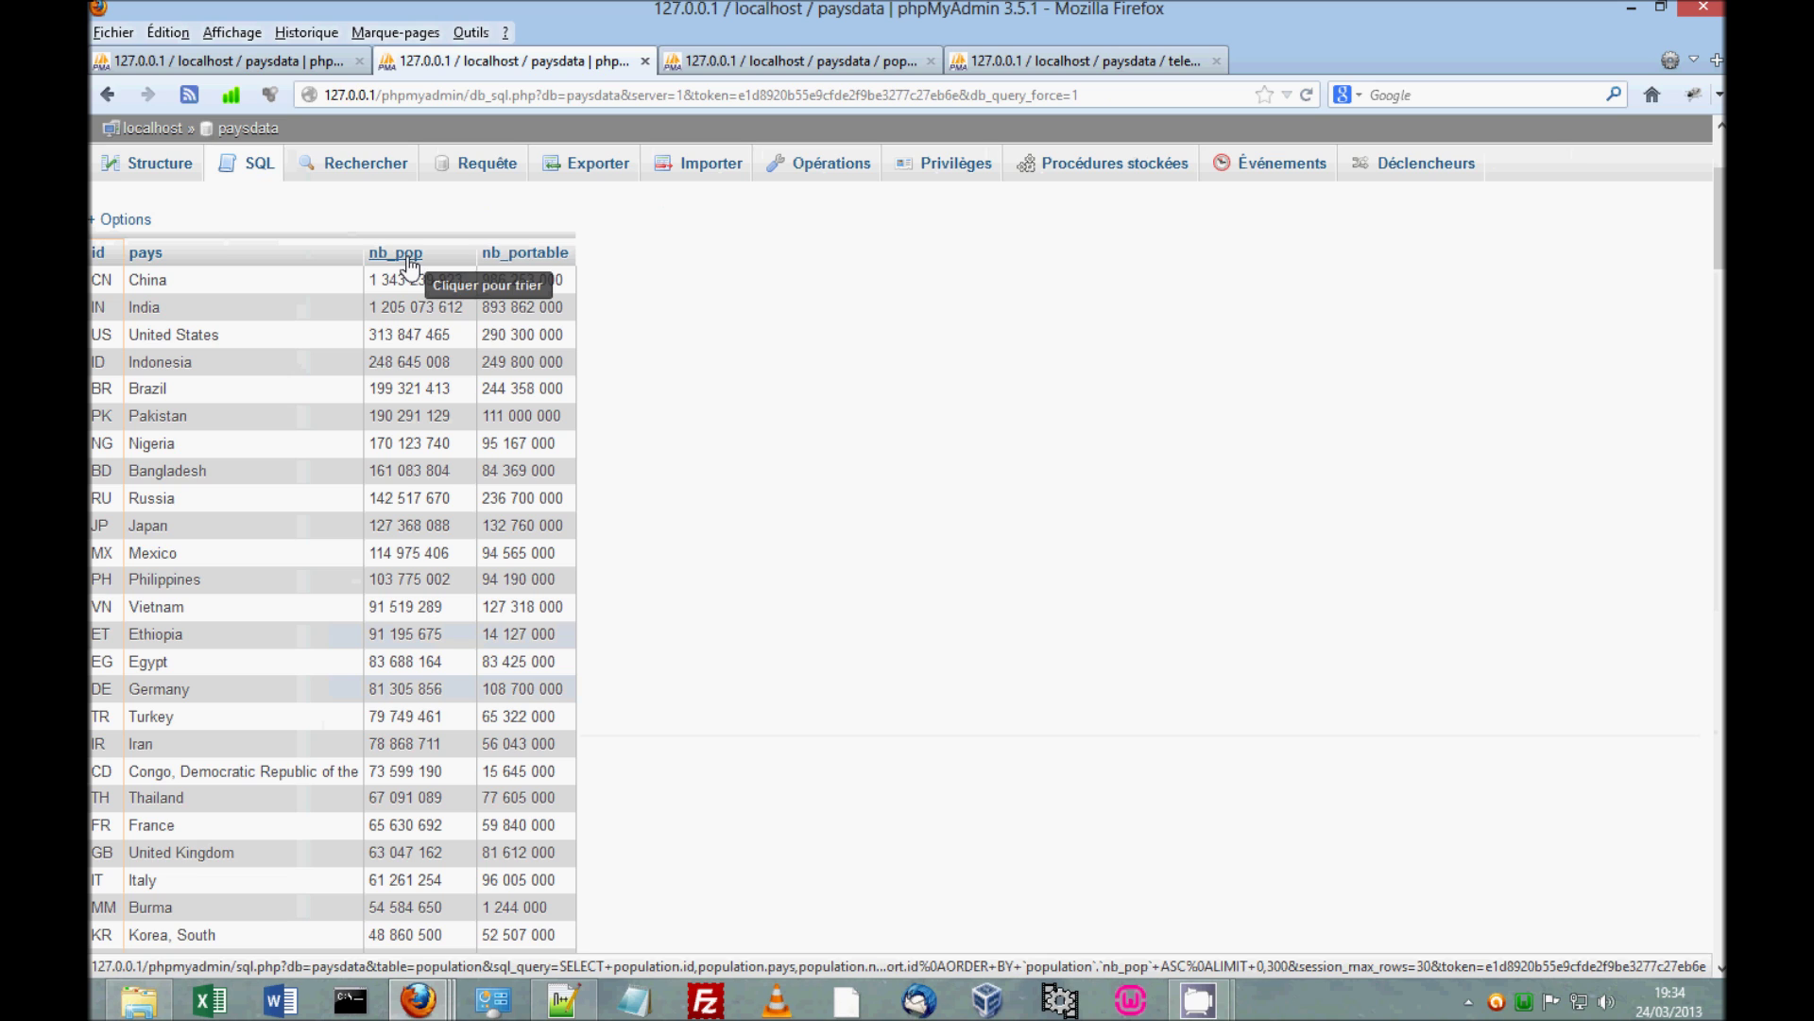
left_click(305, 68)
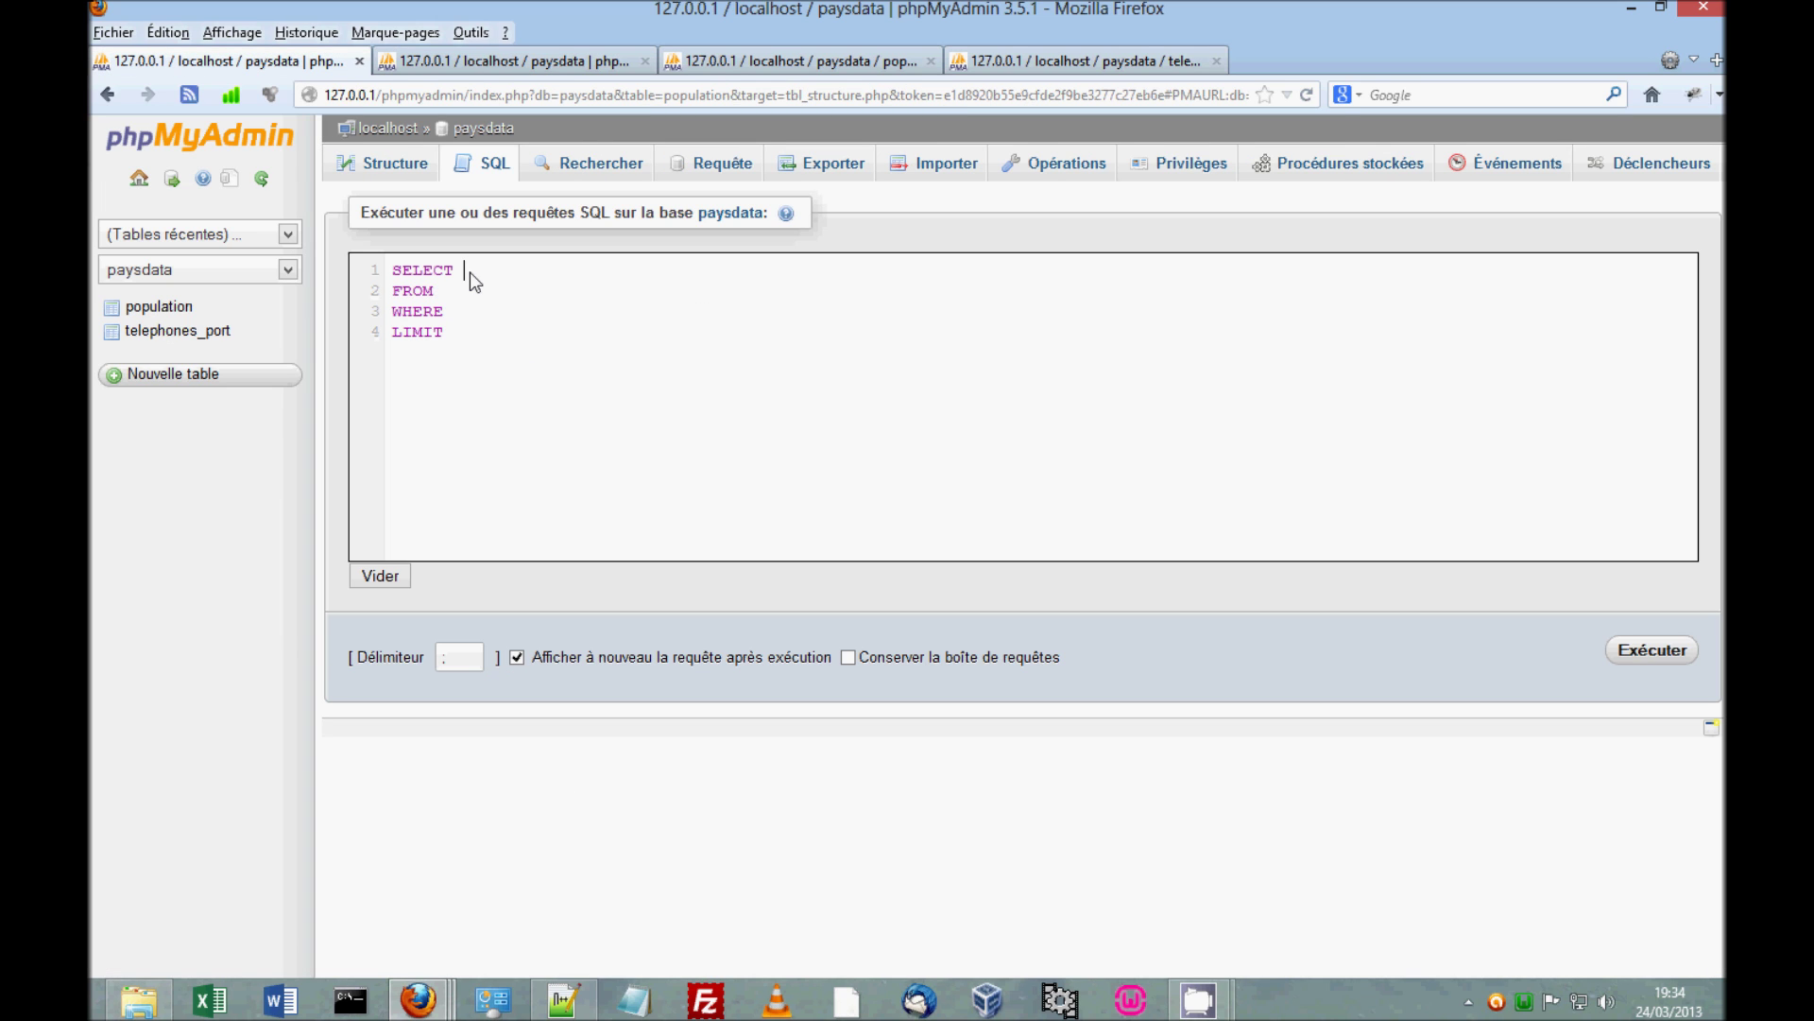
type("population.id")
type(",population.")
type("pays")
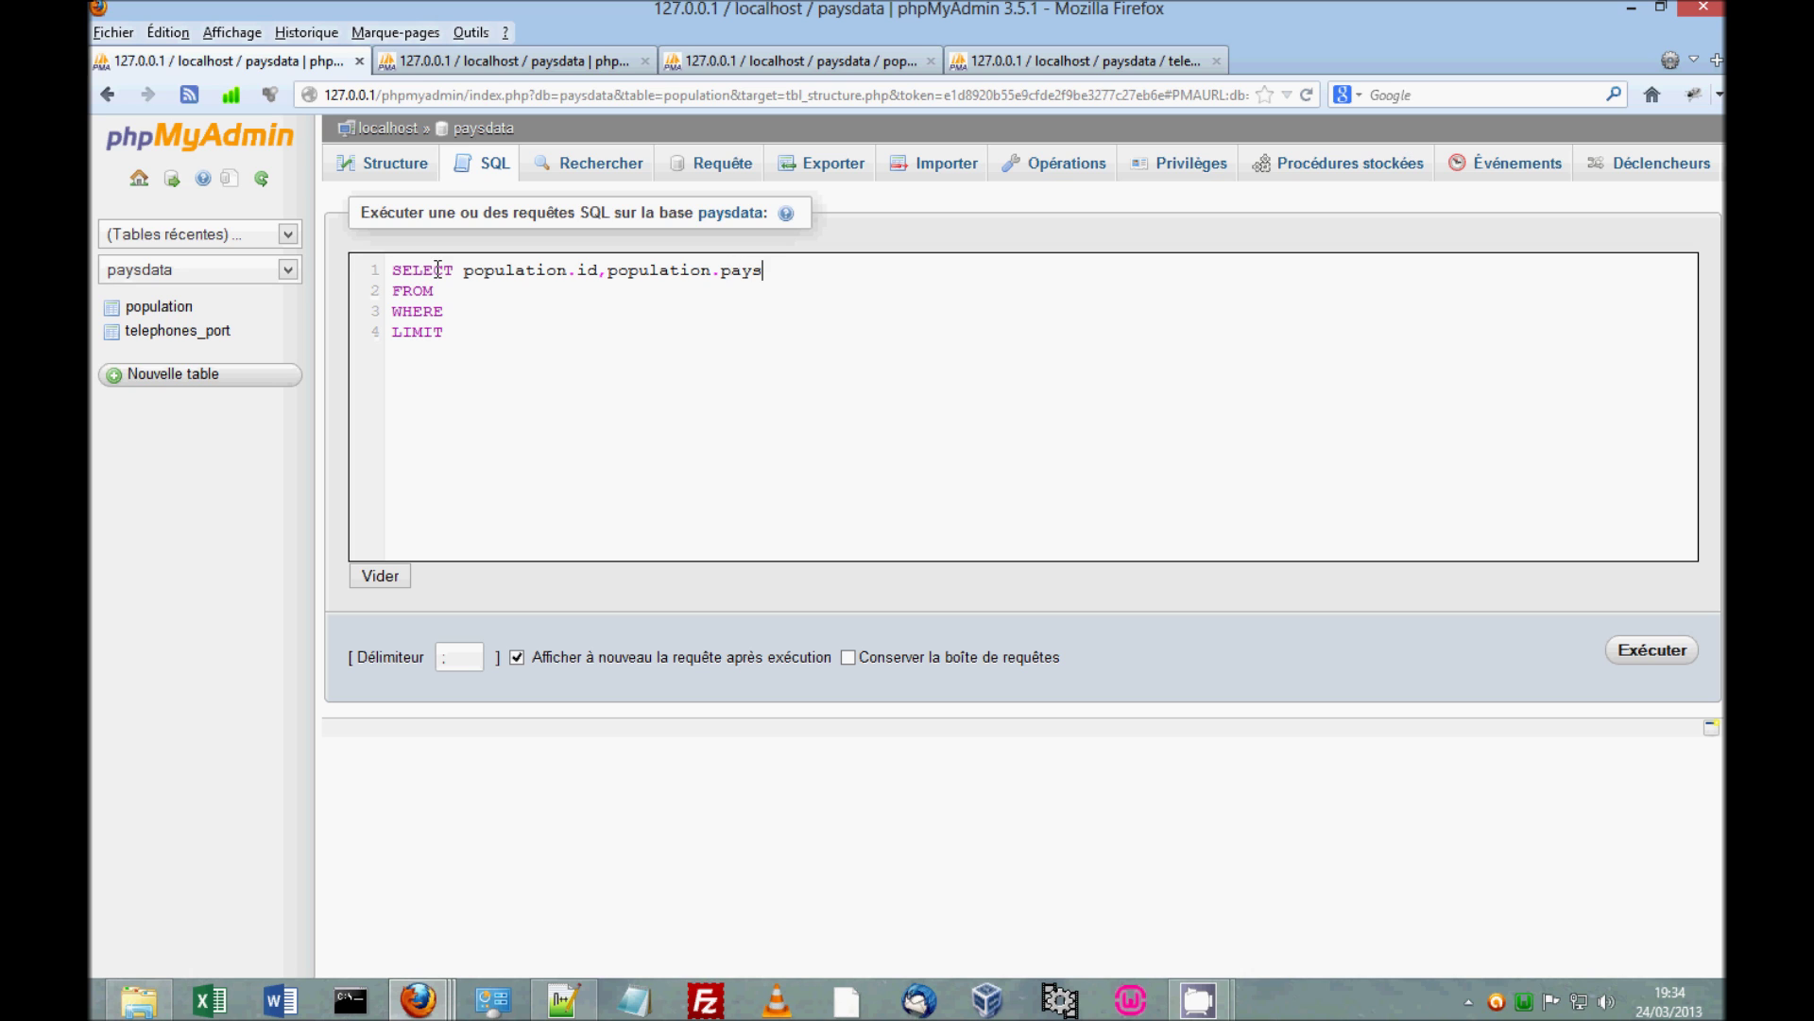
left_click(733, 68)
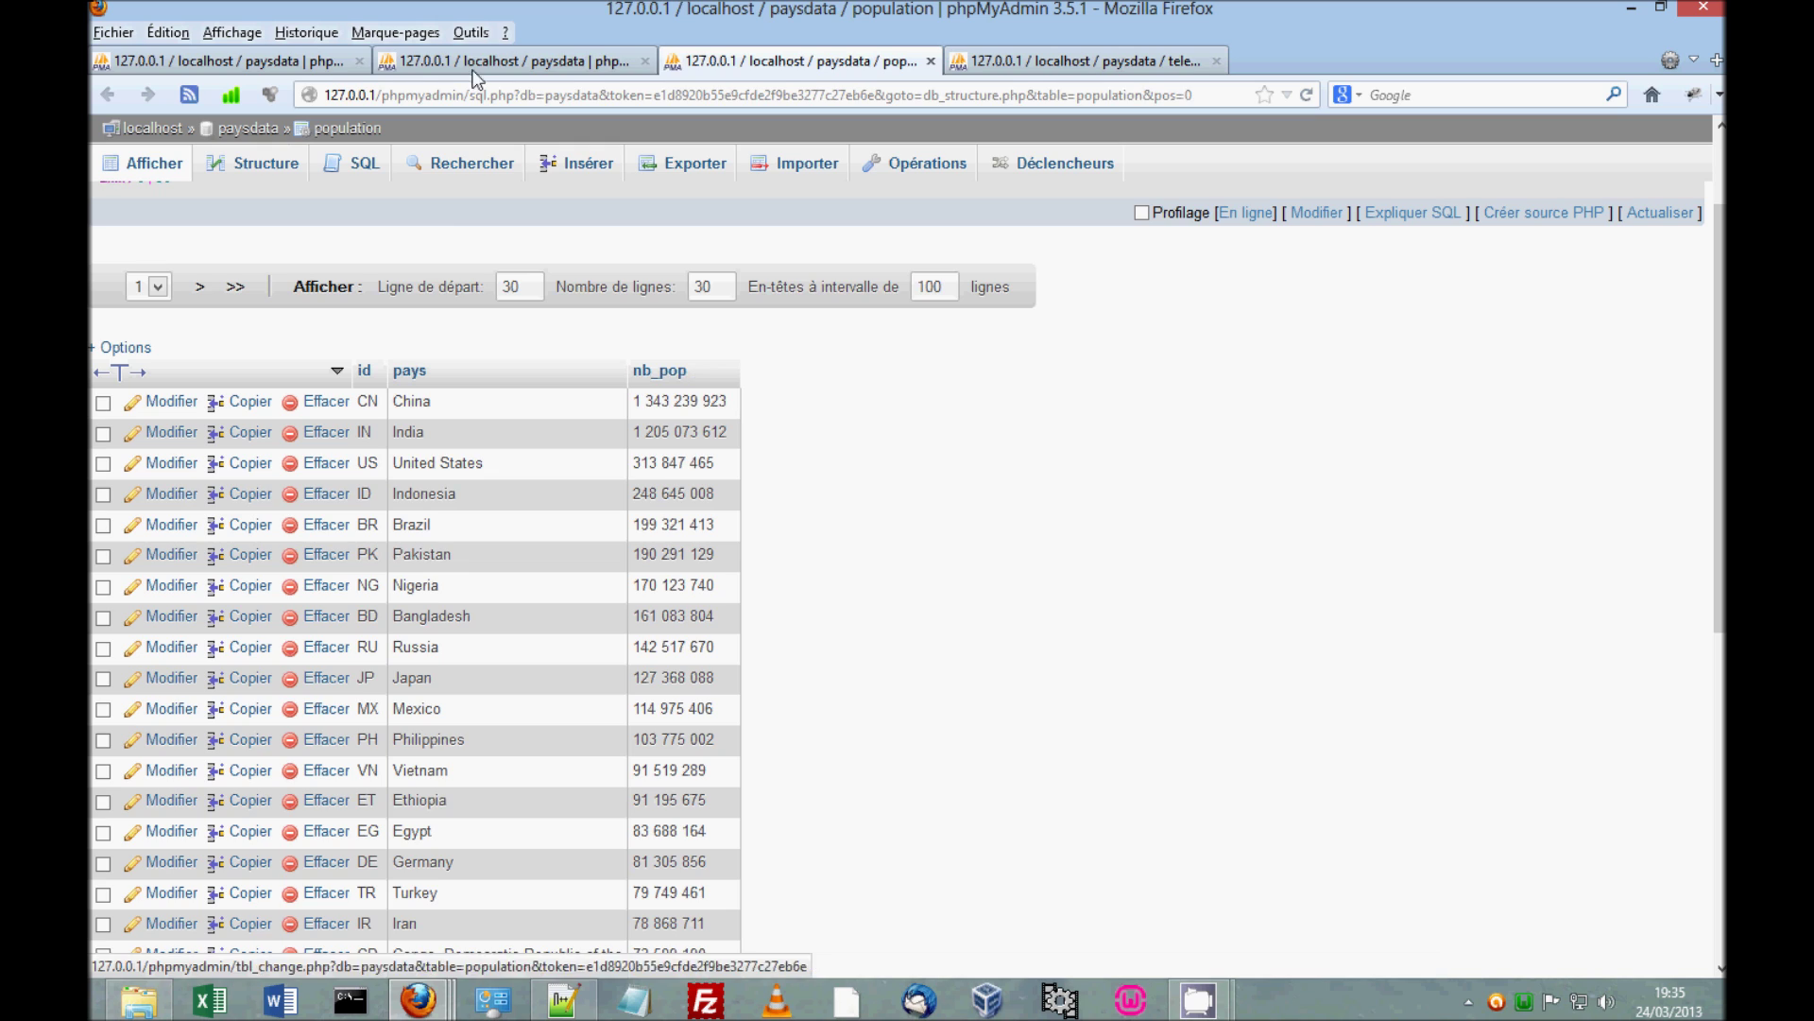
left_click(268, 65)
left_click(764, 269)
type(", ")
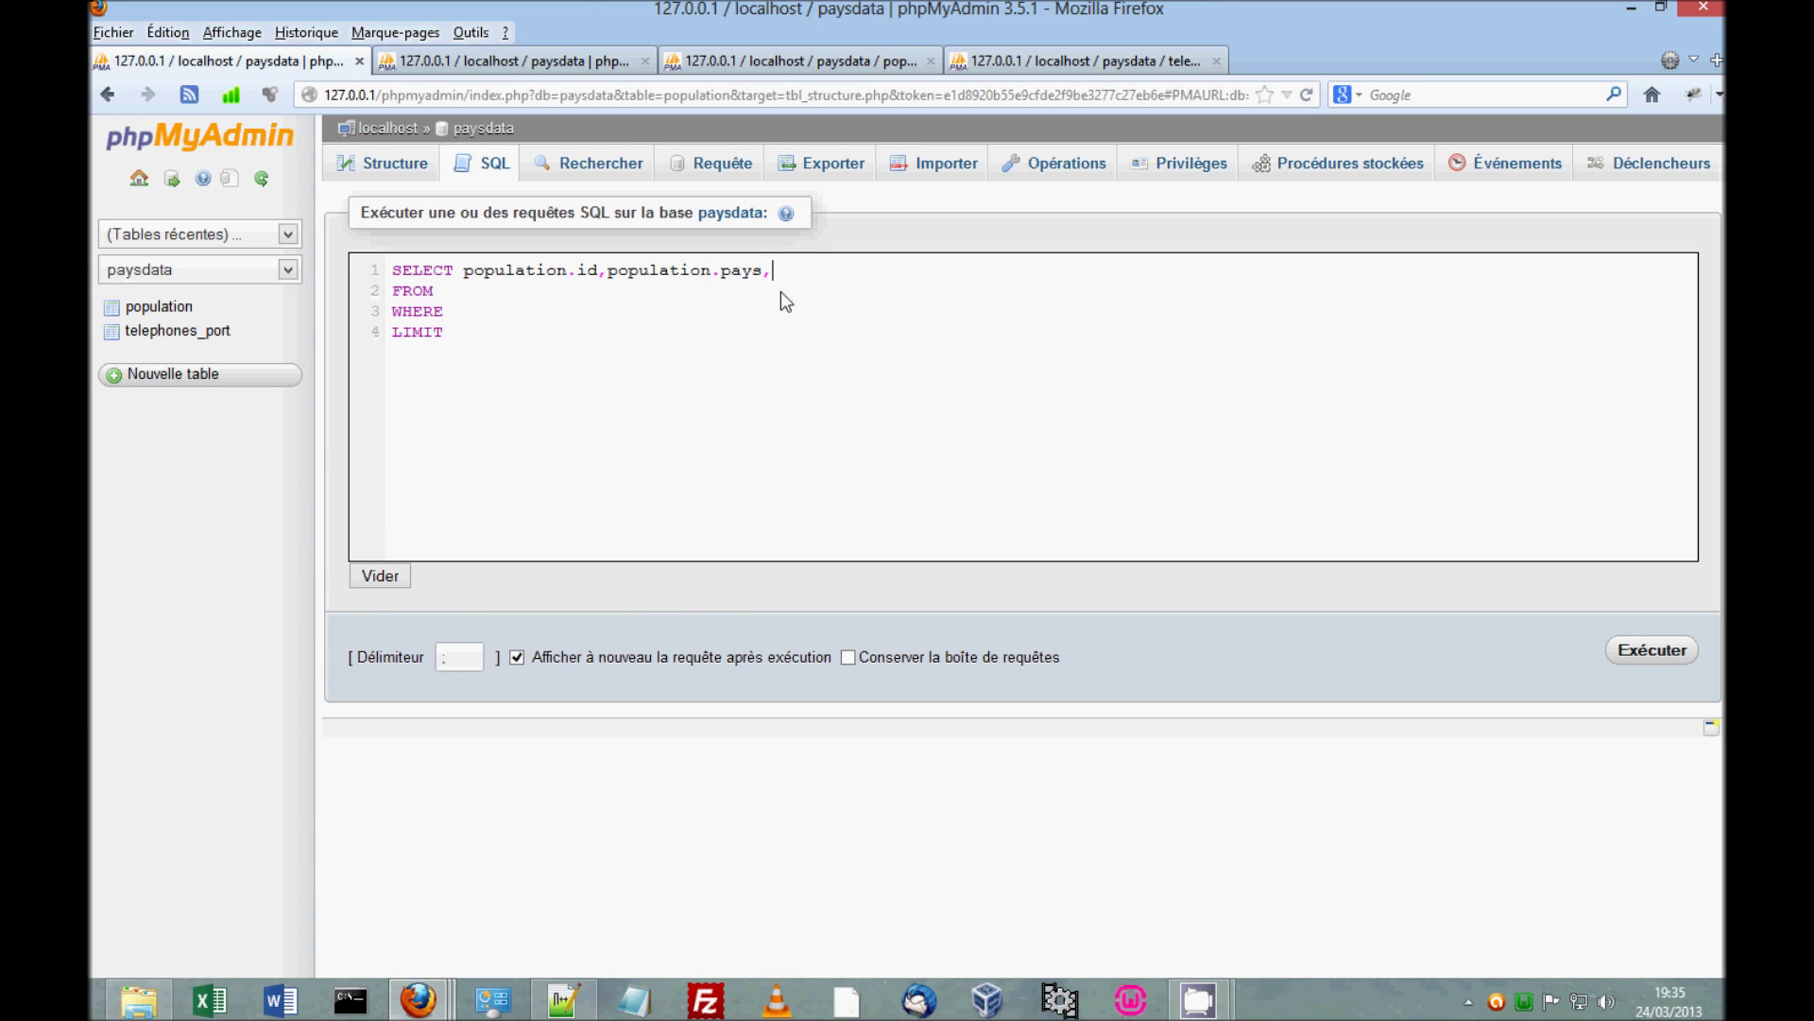
type("population.nb_pop,telephones")
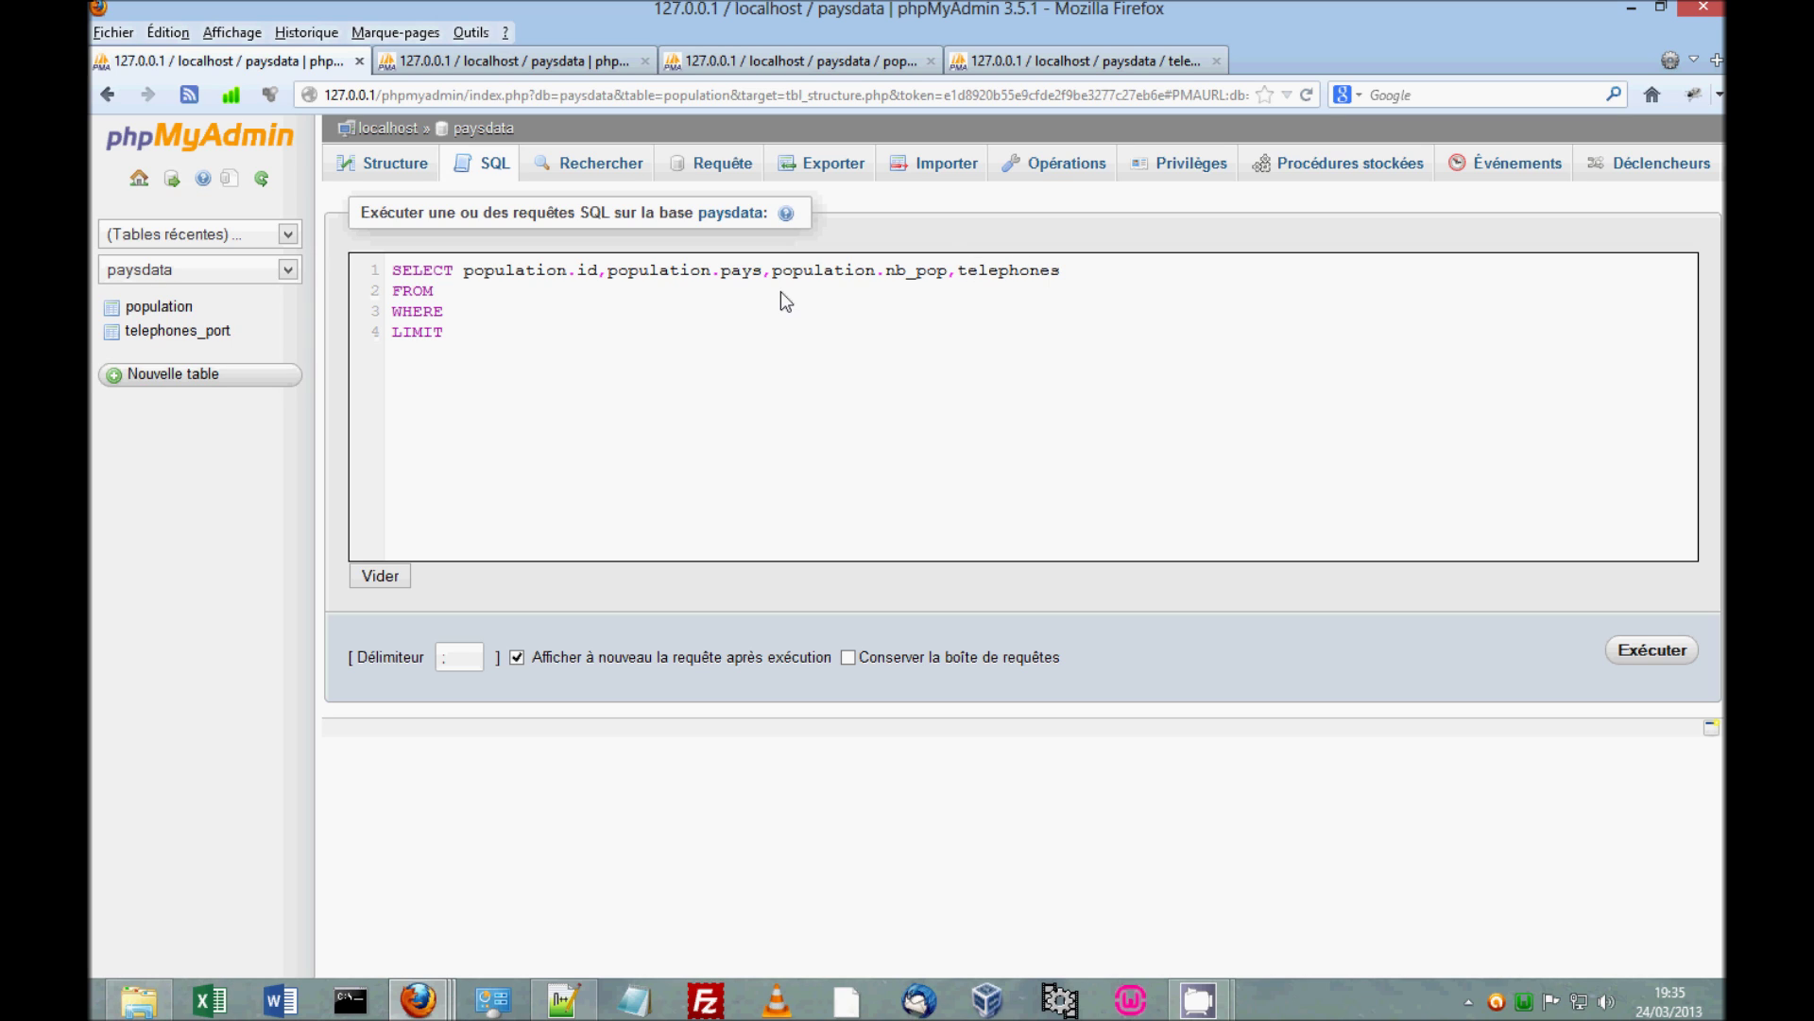
type("_port.nb_portable")
- Fill the FROM clause with the `population` and `telephones_port` tables, separated by a comma
key("Down")
type("`population`,")
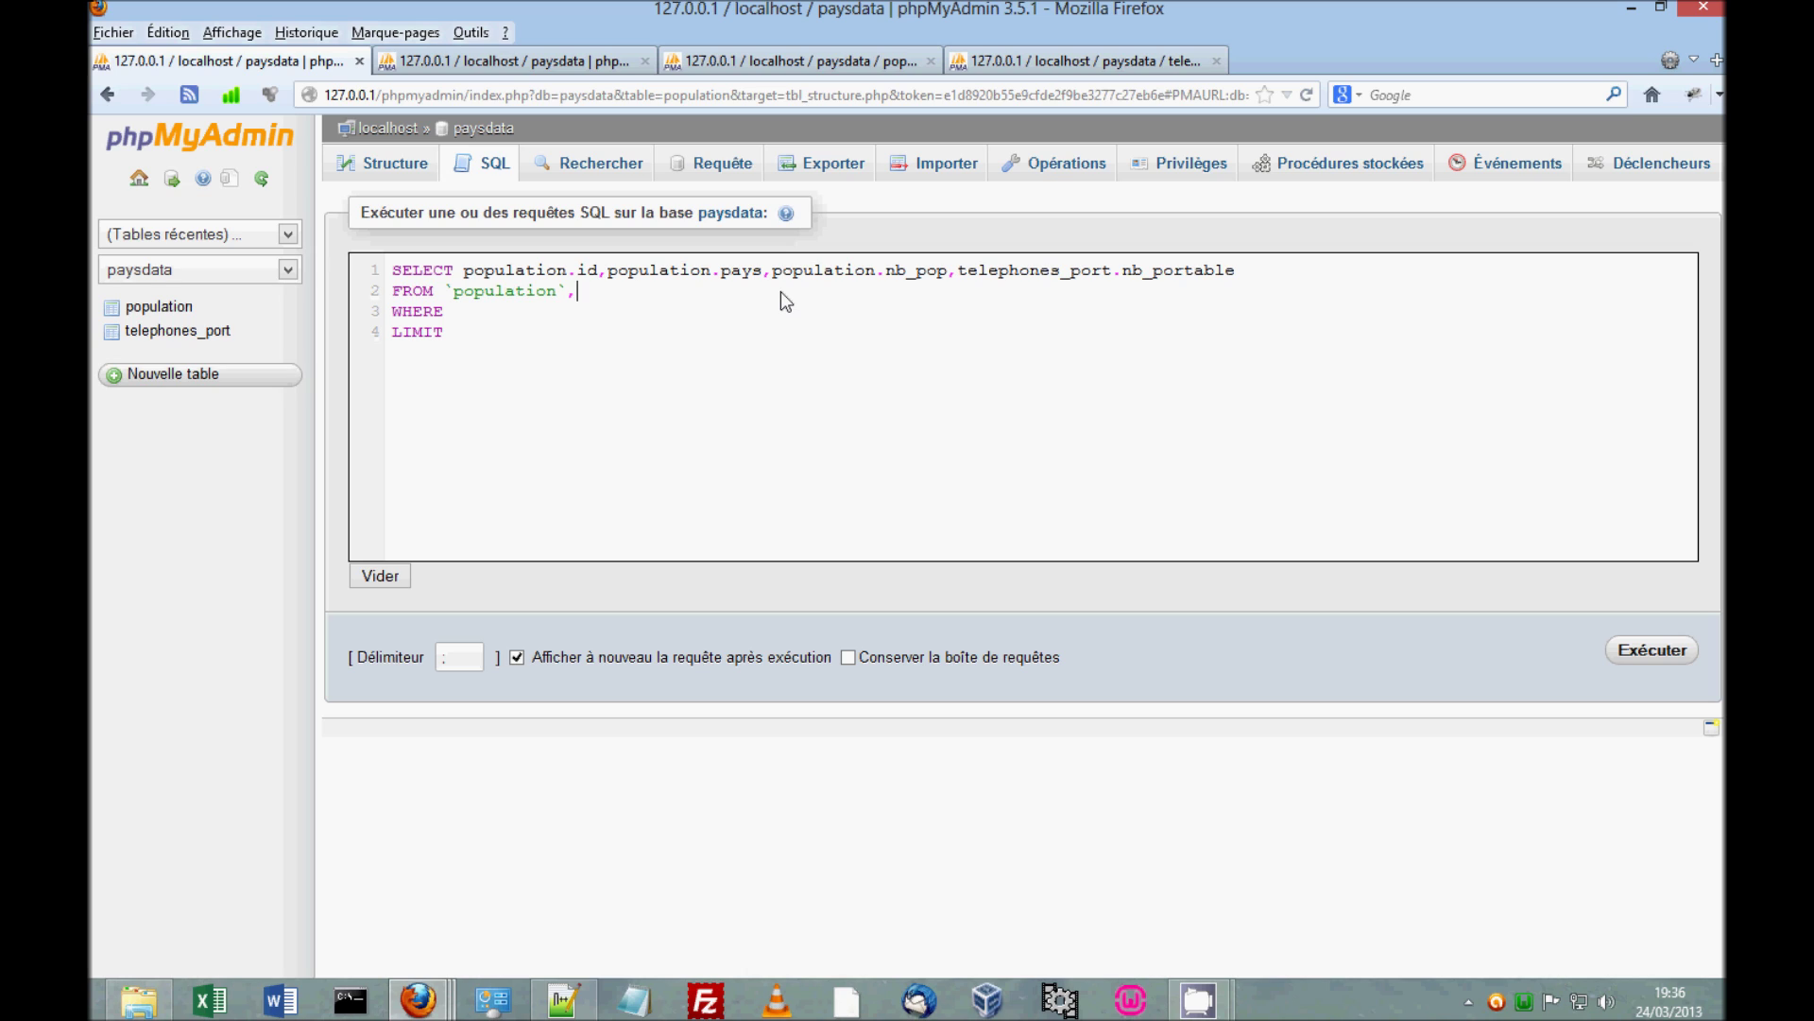
type("`telephones")
type("_po")
- Enter the condition population.id = telephones.id in the WHERE clause
type("population")
type(".id")
type(" =")
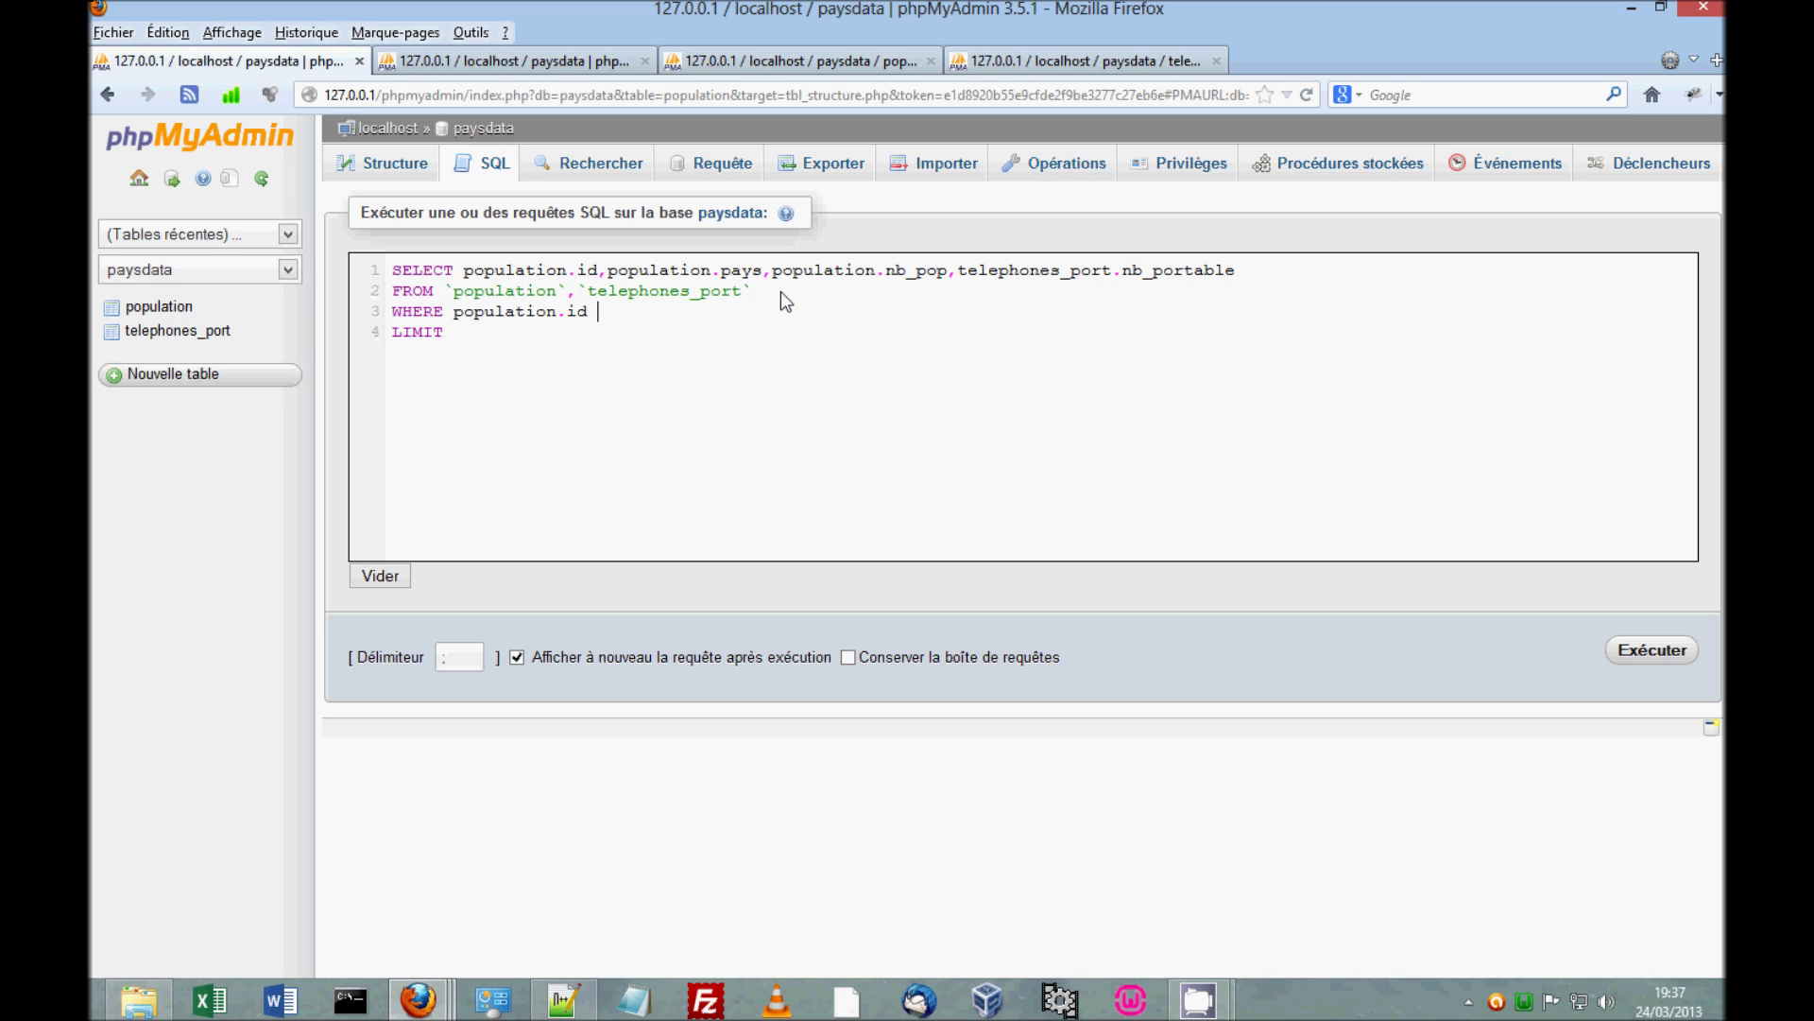
type(" telephones.id")
- Compare the id columns of the population and telephones_port tables, and review the column list in the query's SELECT clause
left_click(802, 63)
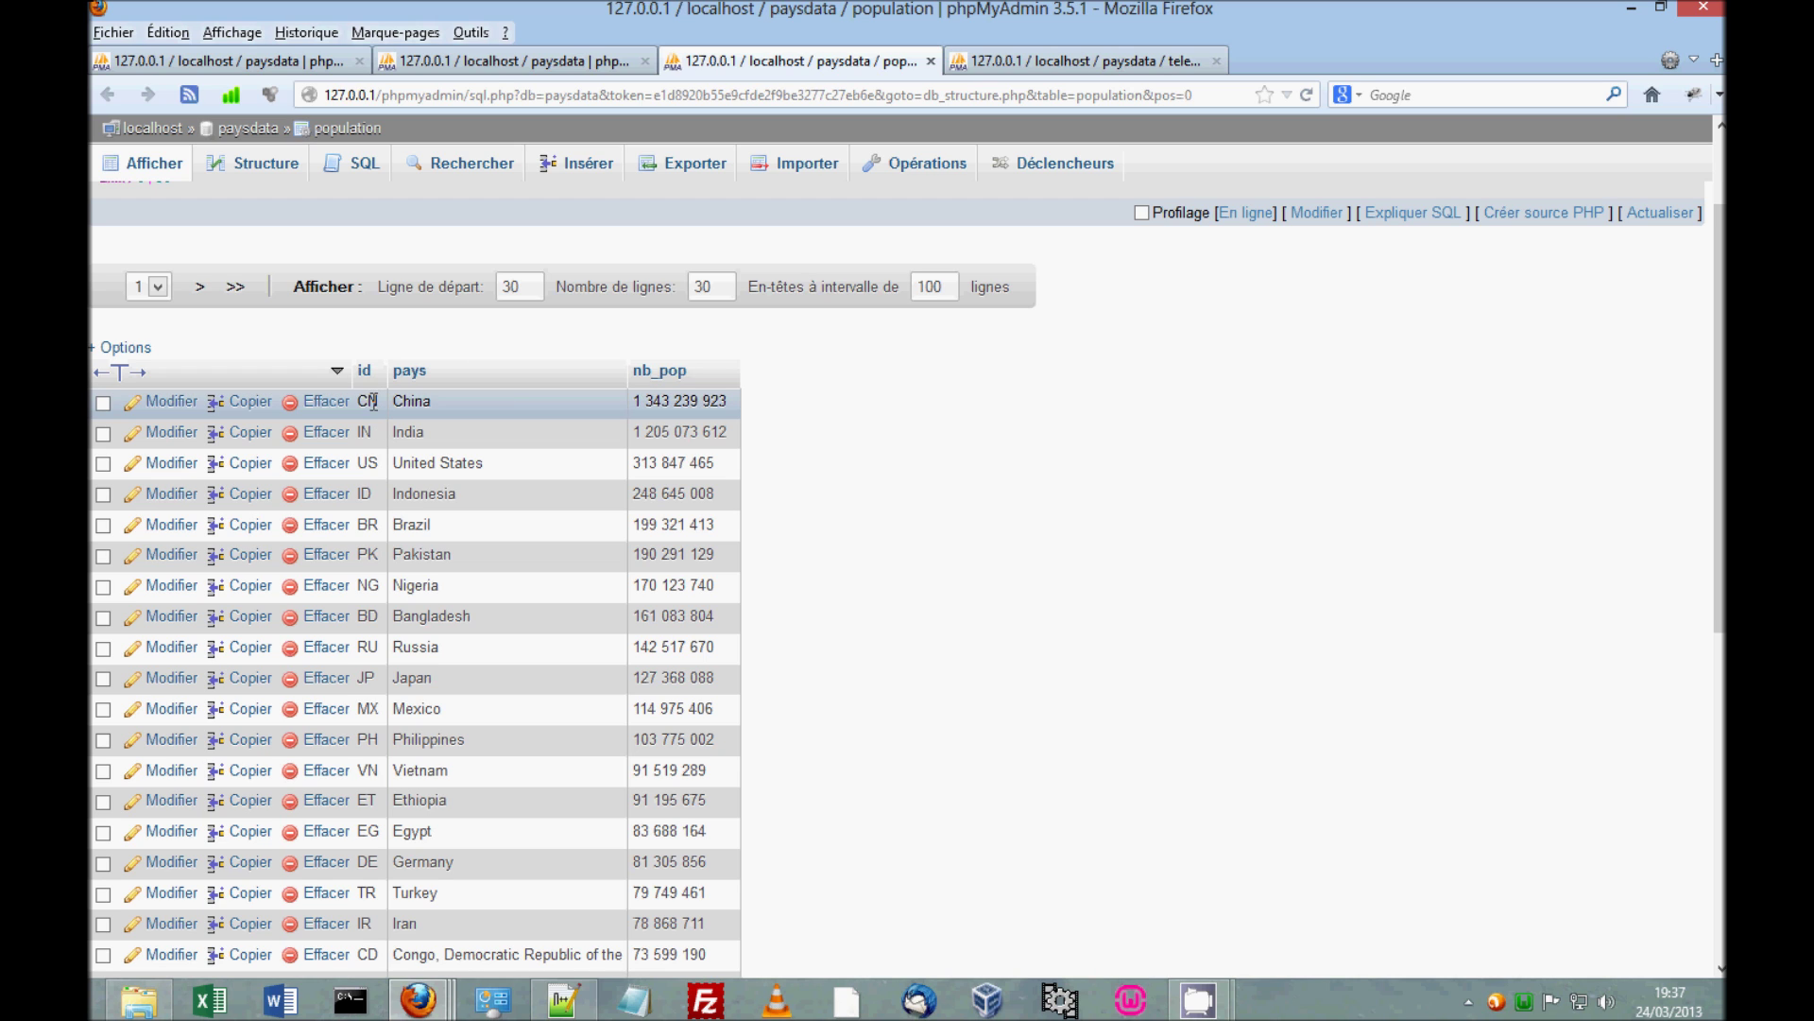
left_click(1077, 61)
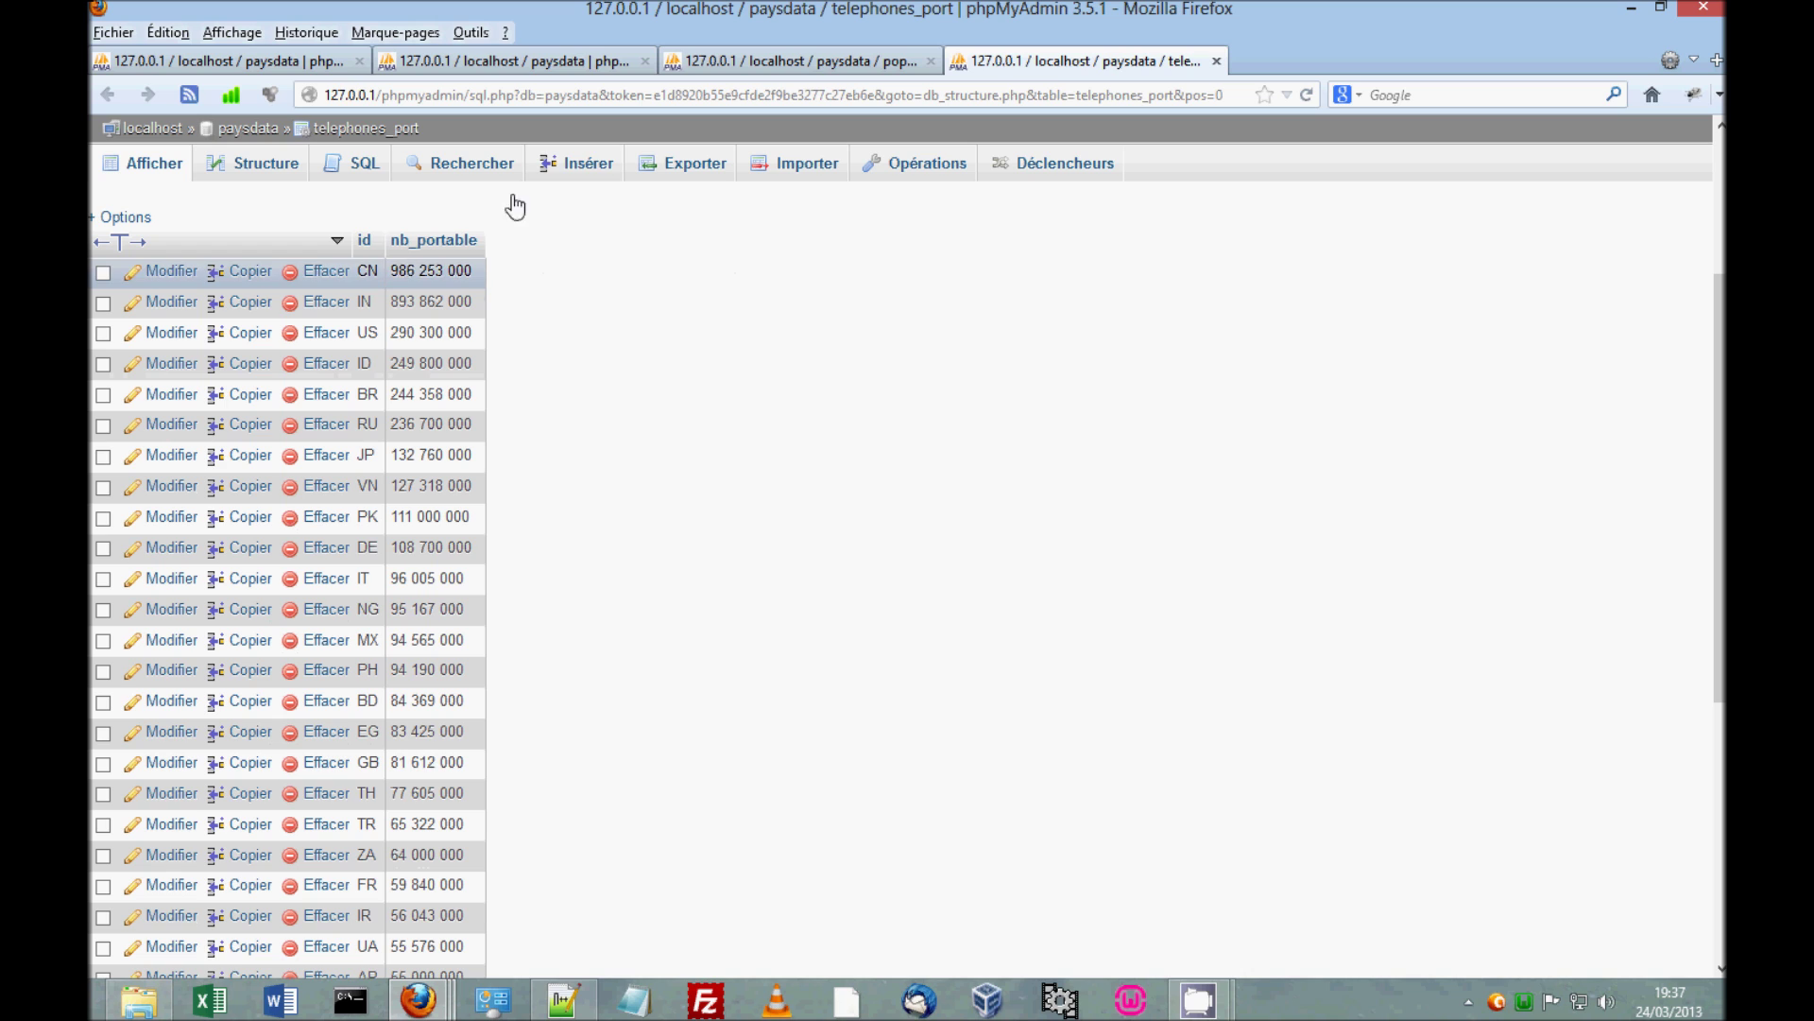
left_click(280, 61)
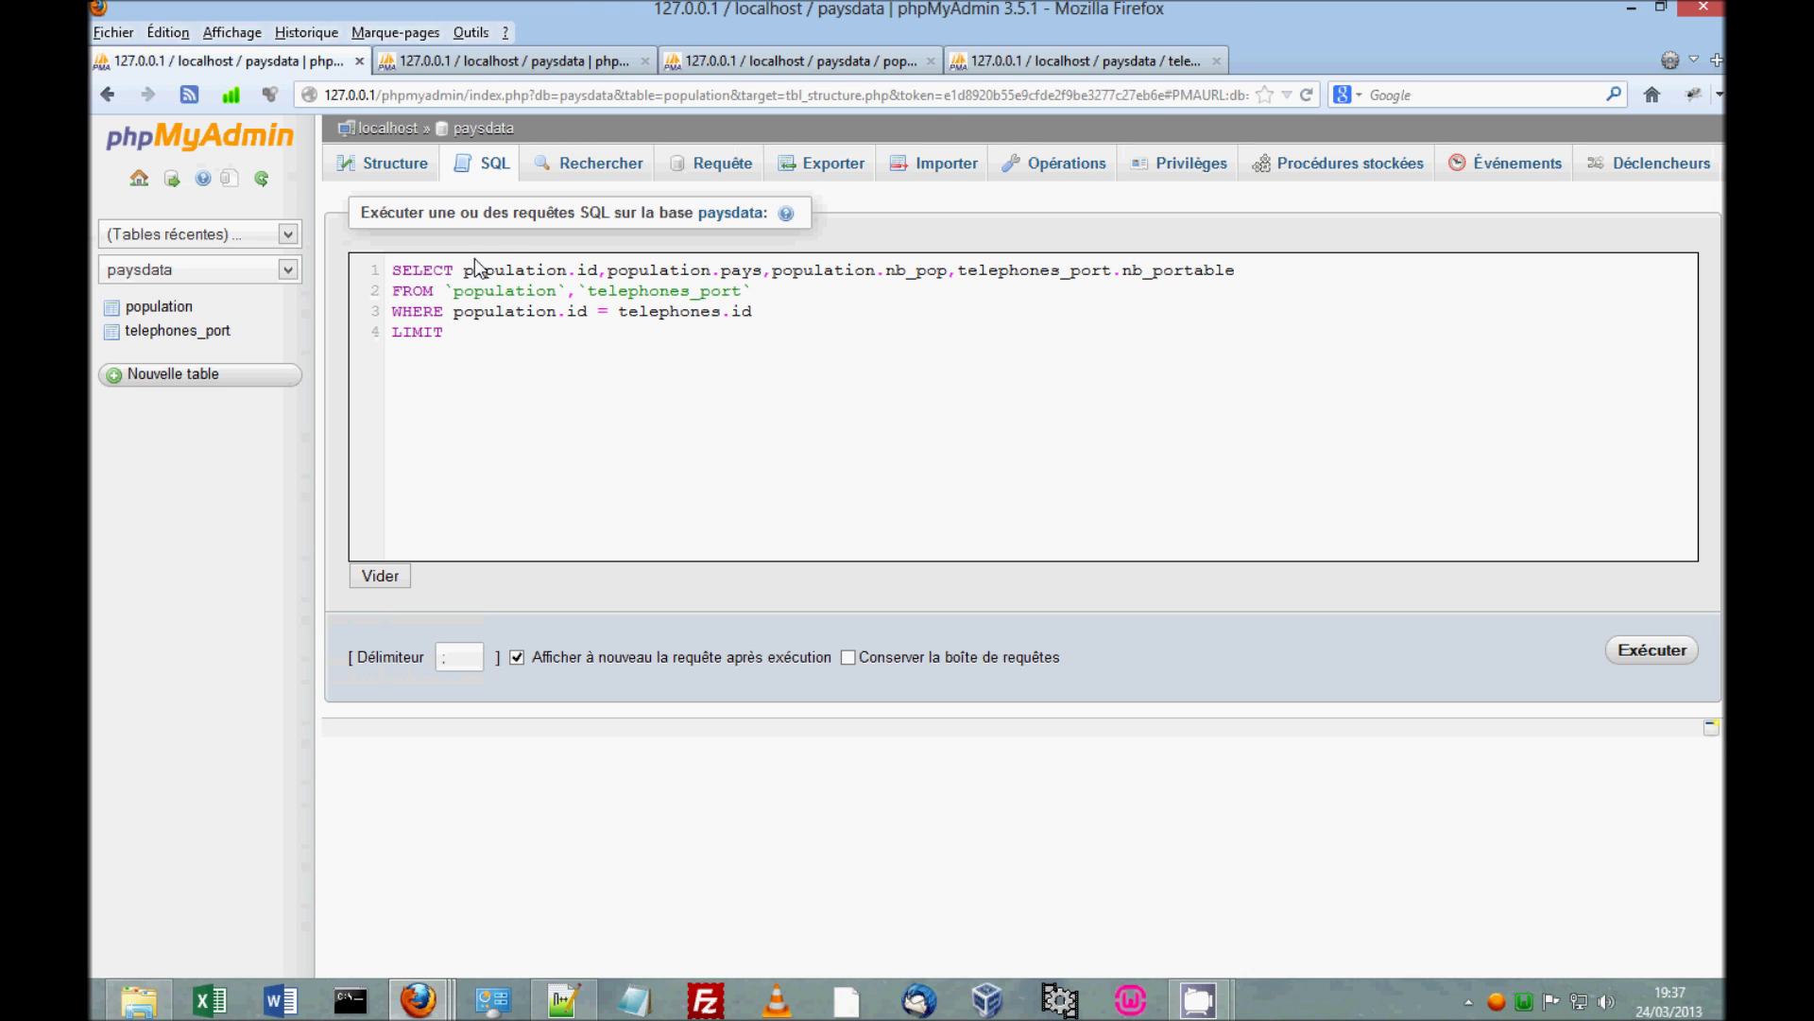
left_click_drag(463, 270, 608, 270)
left_click_drag(1133, 279, 1269, 287)
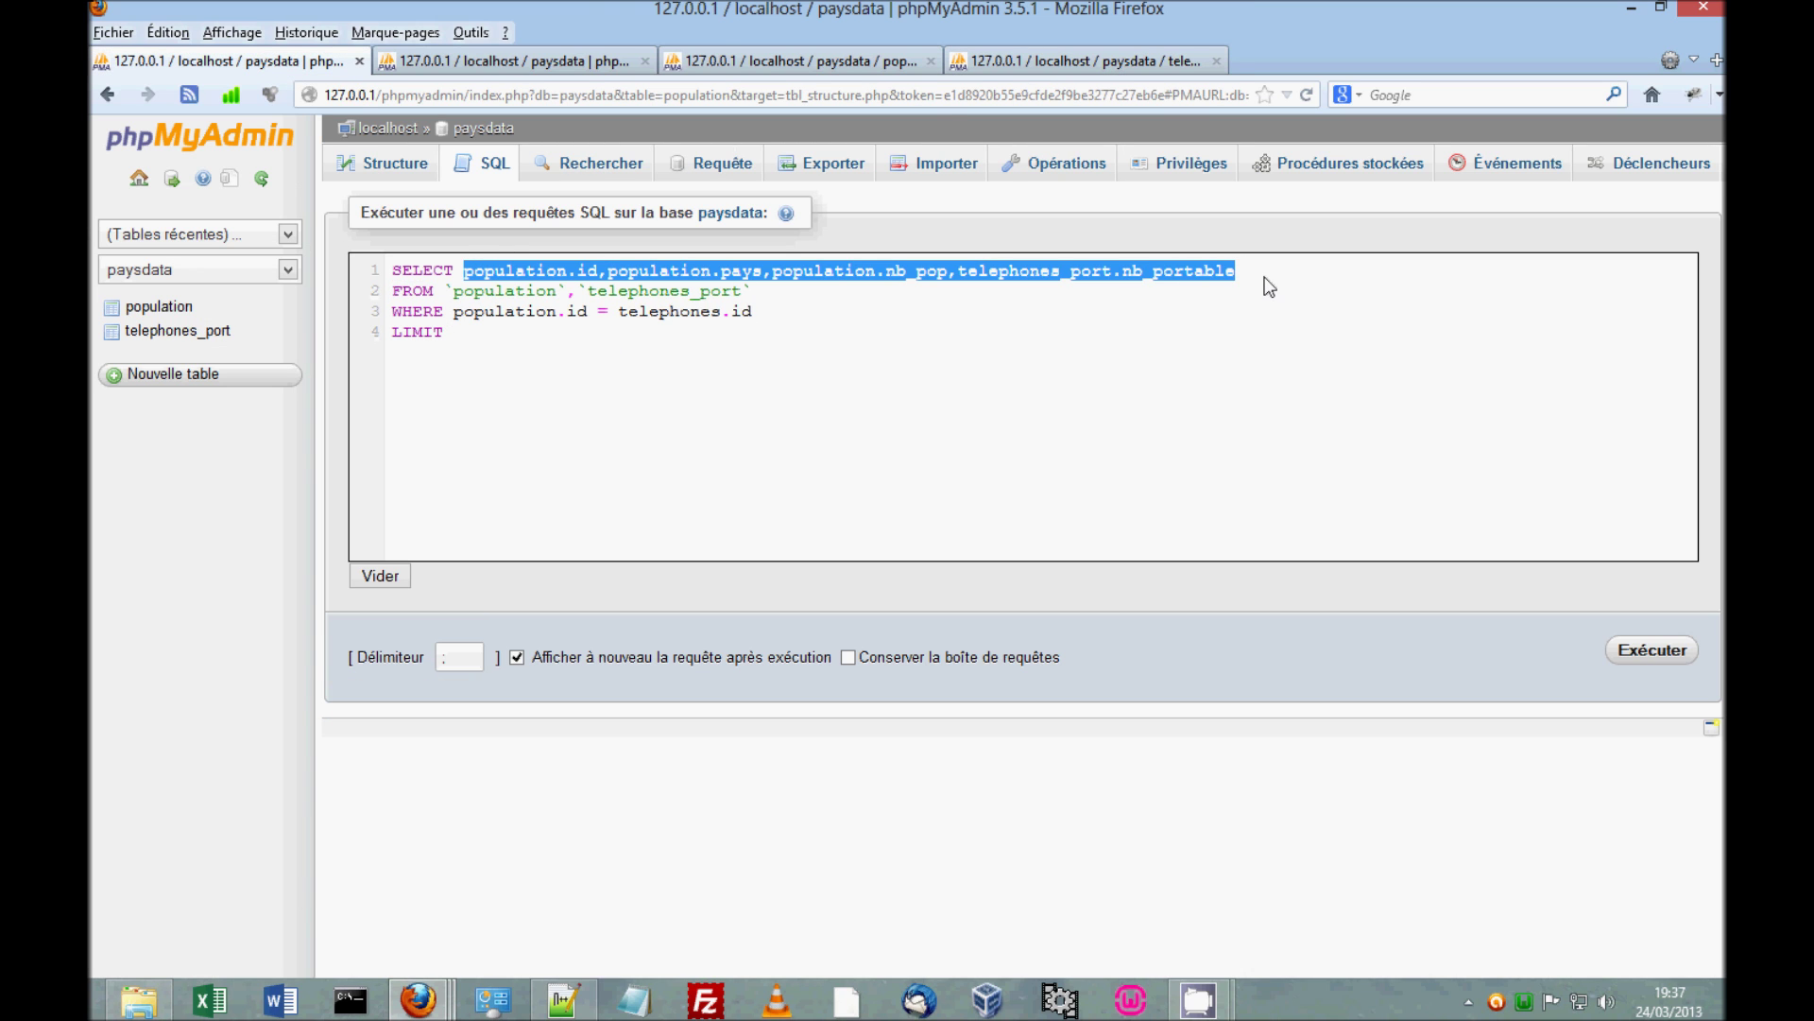
- Set the query's LIMIT to 0,300 and execute it
left_click(785, 312)
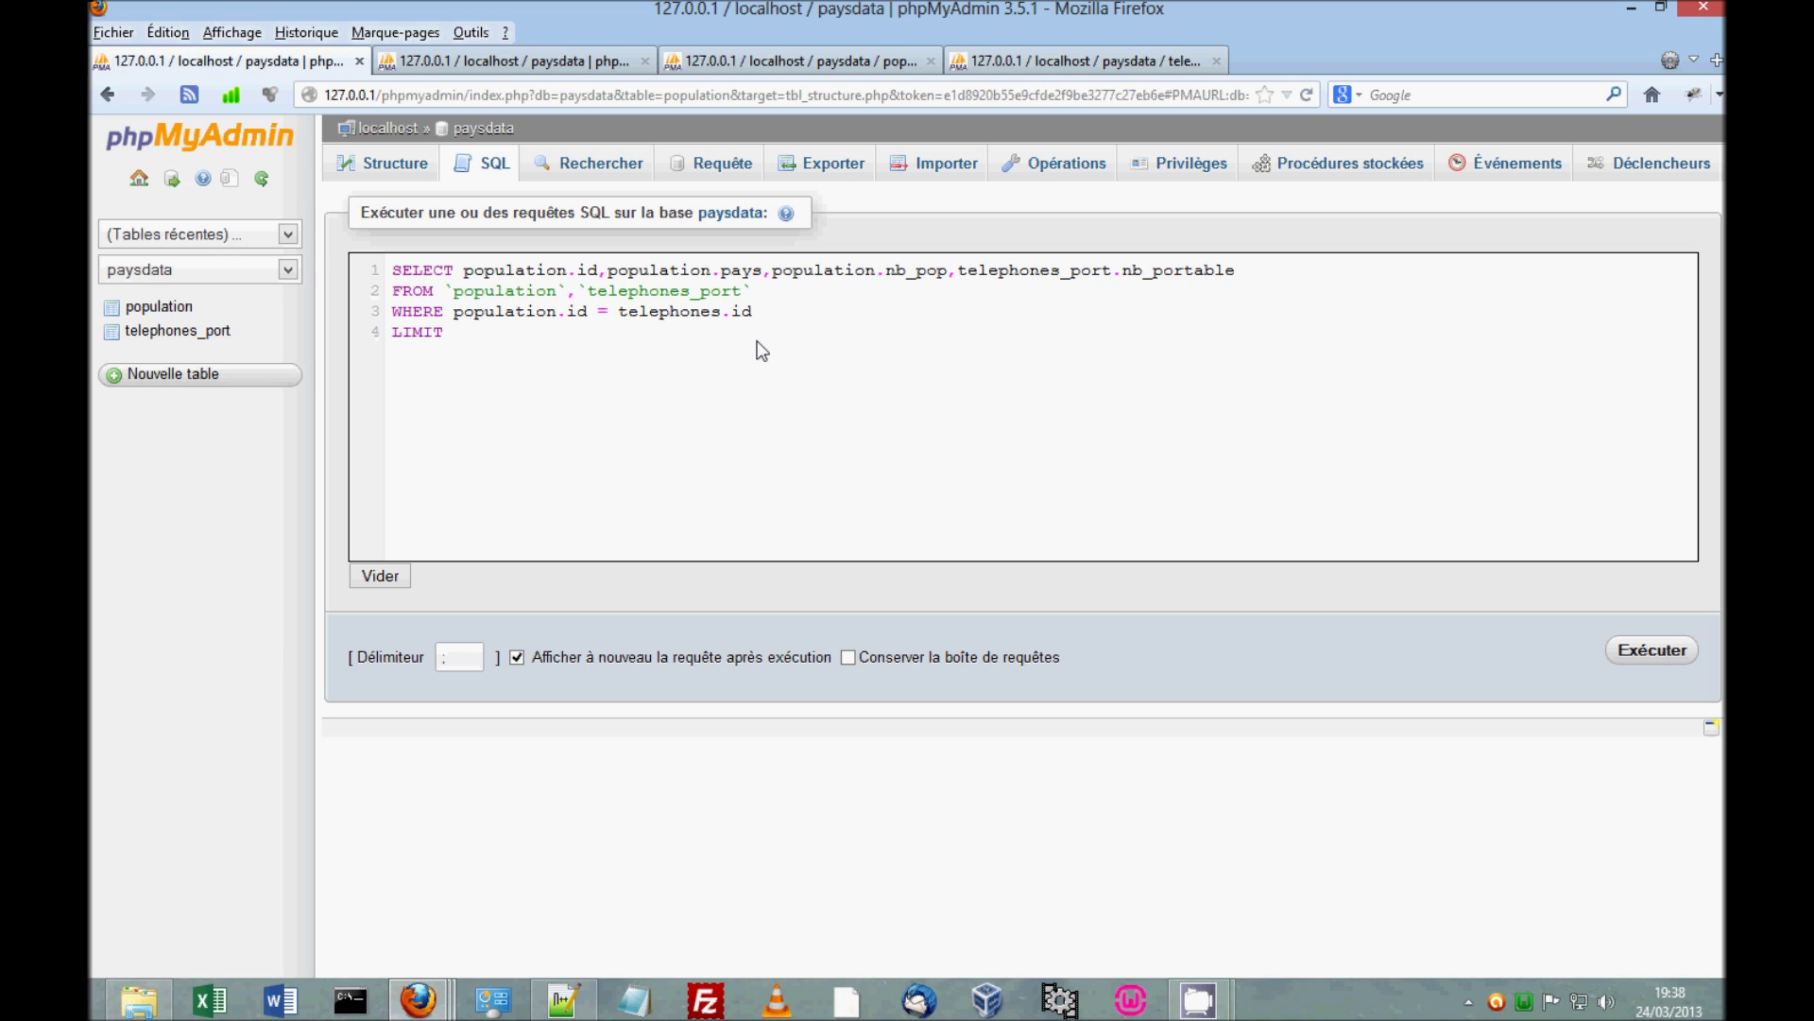
type("0,300")
left_click(1654, 652)
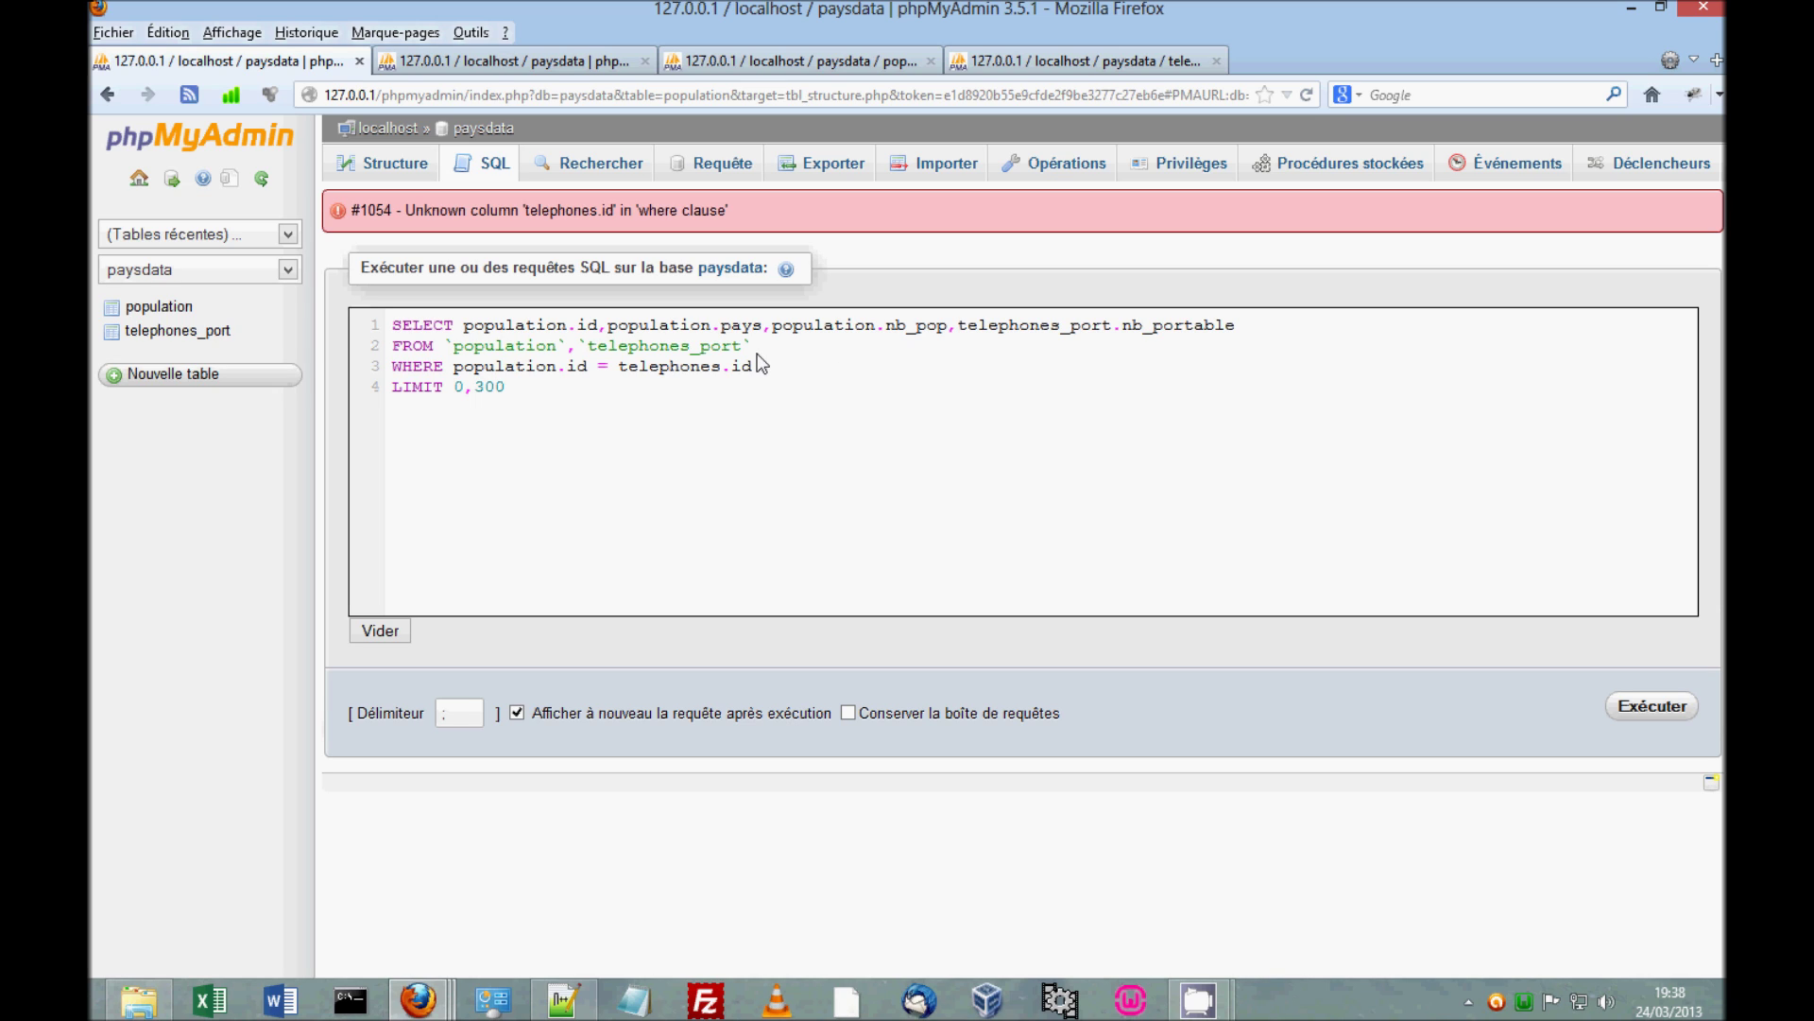
- Correct the second column in the WHERE condition to telephones_port.id and execute the query again
left_click(724, 366)
left_click_drag(773, 365, 618, 367)
left_click(717, 368)
left_click(1642, 709)
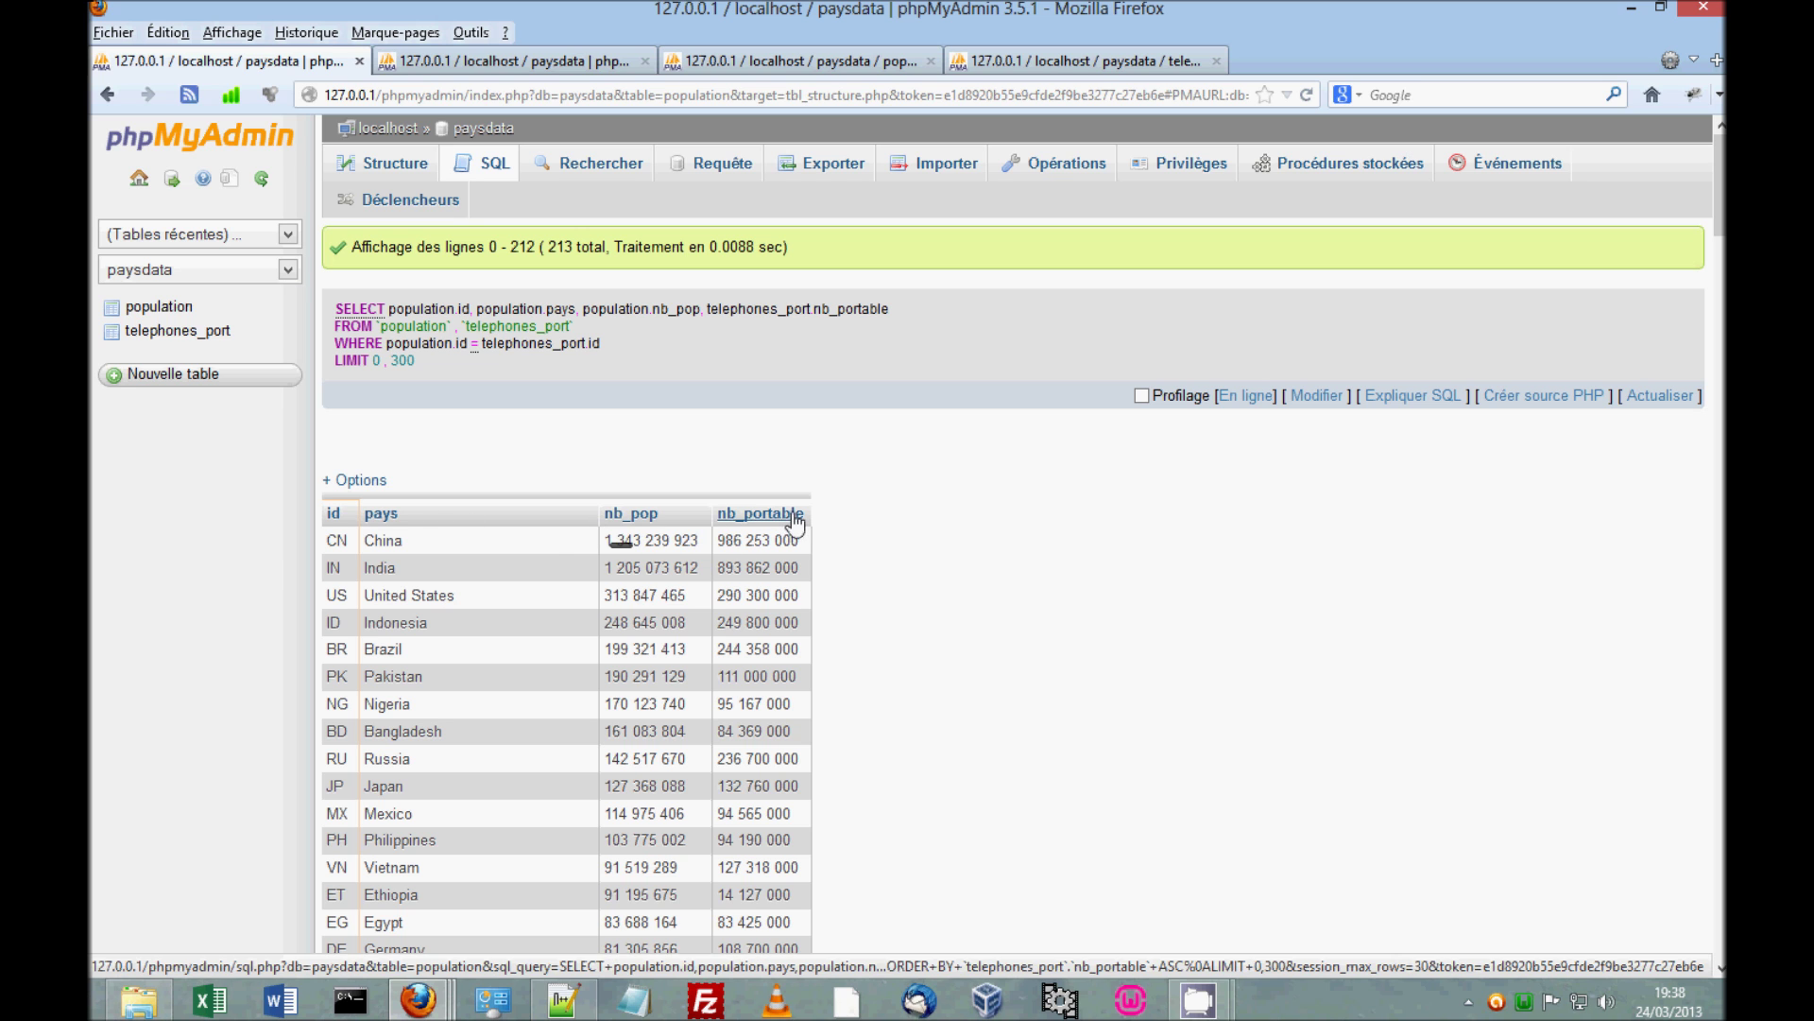
- Examine the joined result rows through the whole list, checking each country's population and mobile phone counts
scroll(354, 526, "down", 2)
scroll(353, 526, "down", 3)
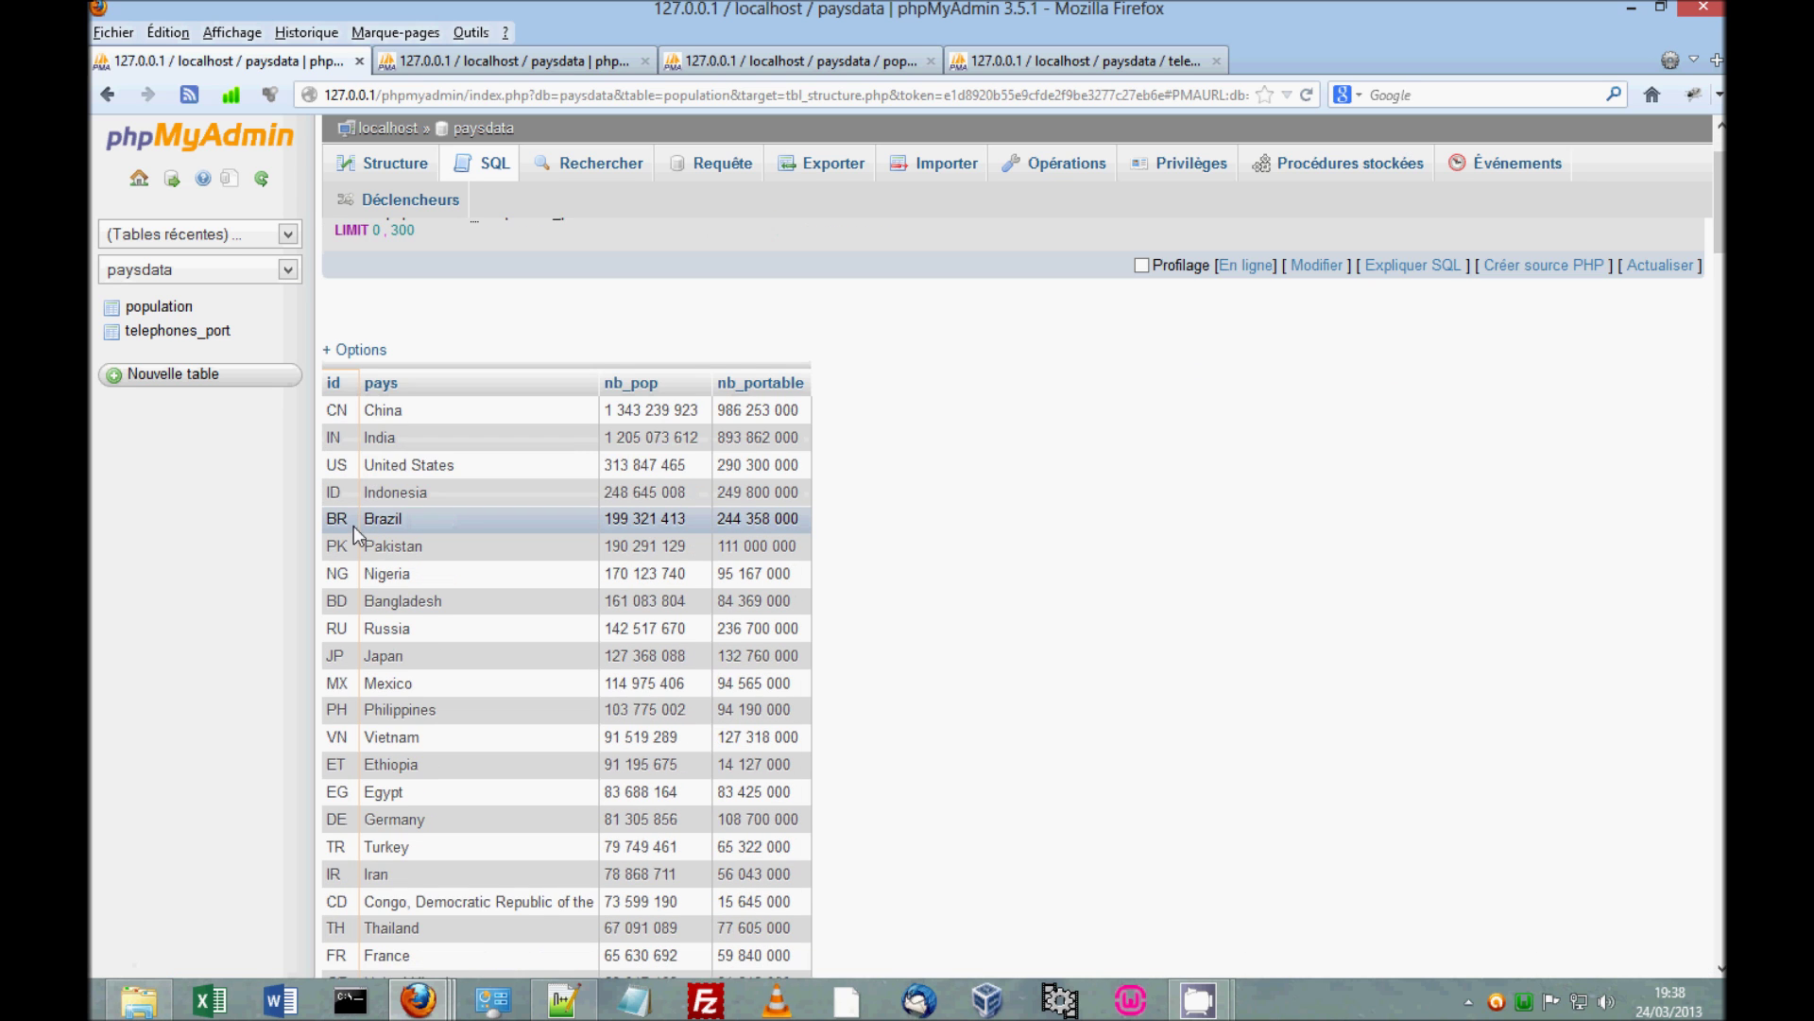
scroll(353, 525, "down", 10)
scroll(353, 526, "down", 20)
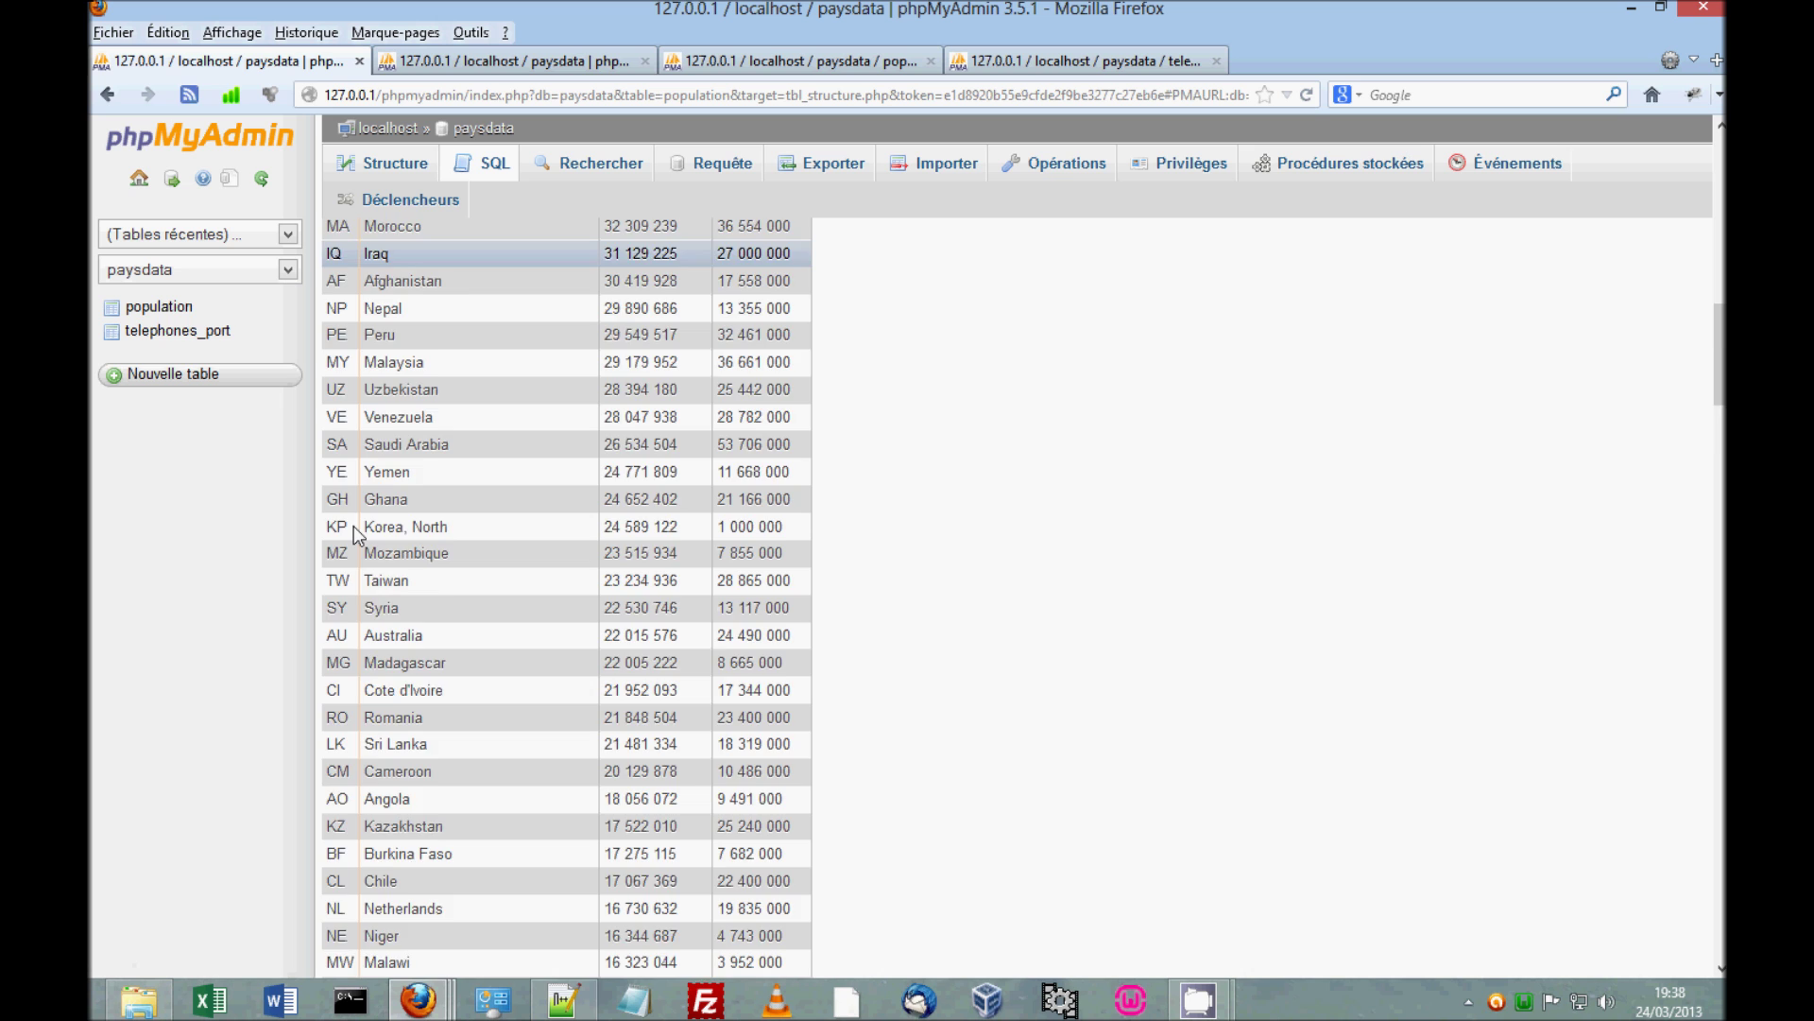
scroll(354, 526, "down", 20)
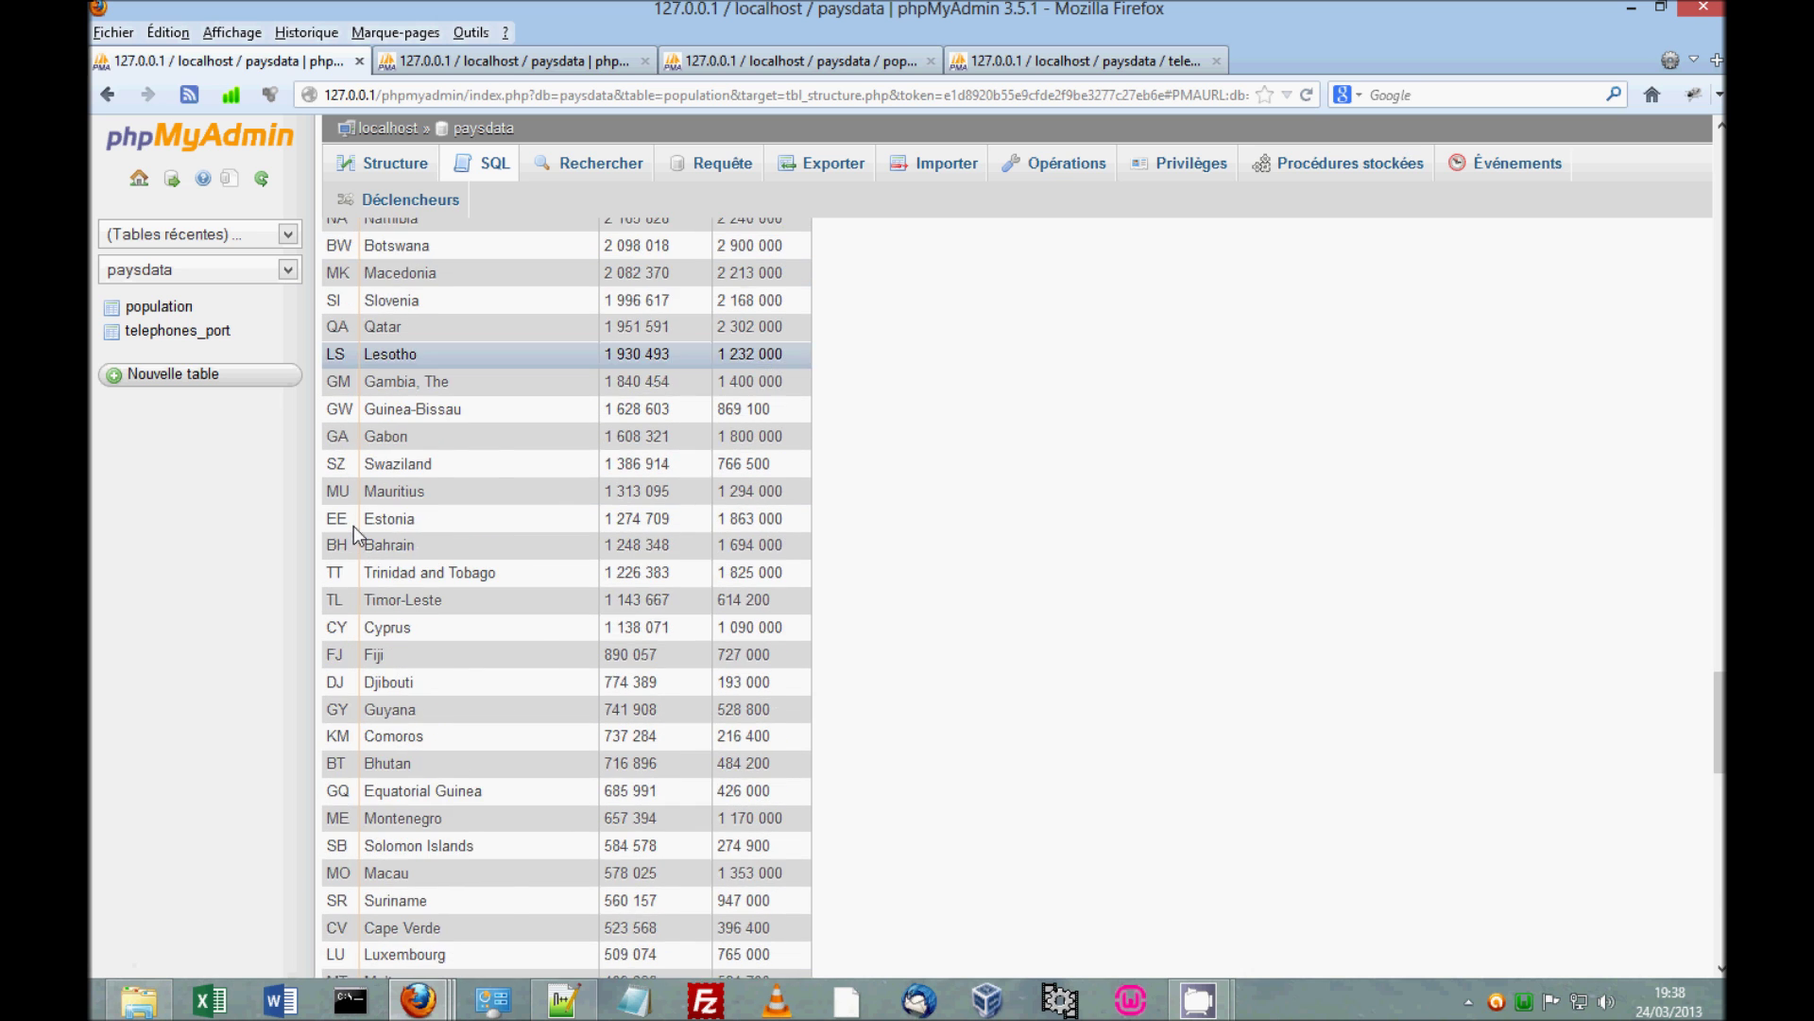
scroll(353, 526, "up", 20)
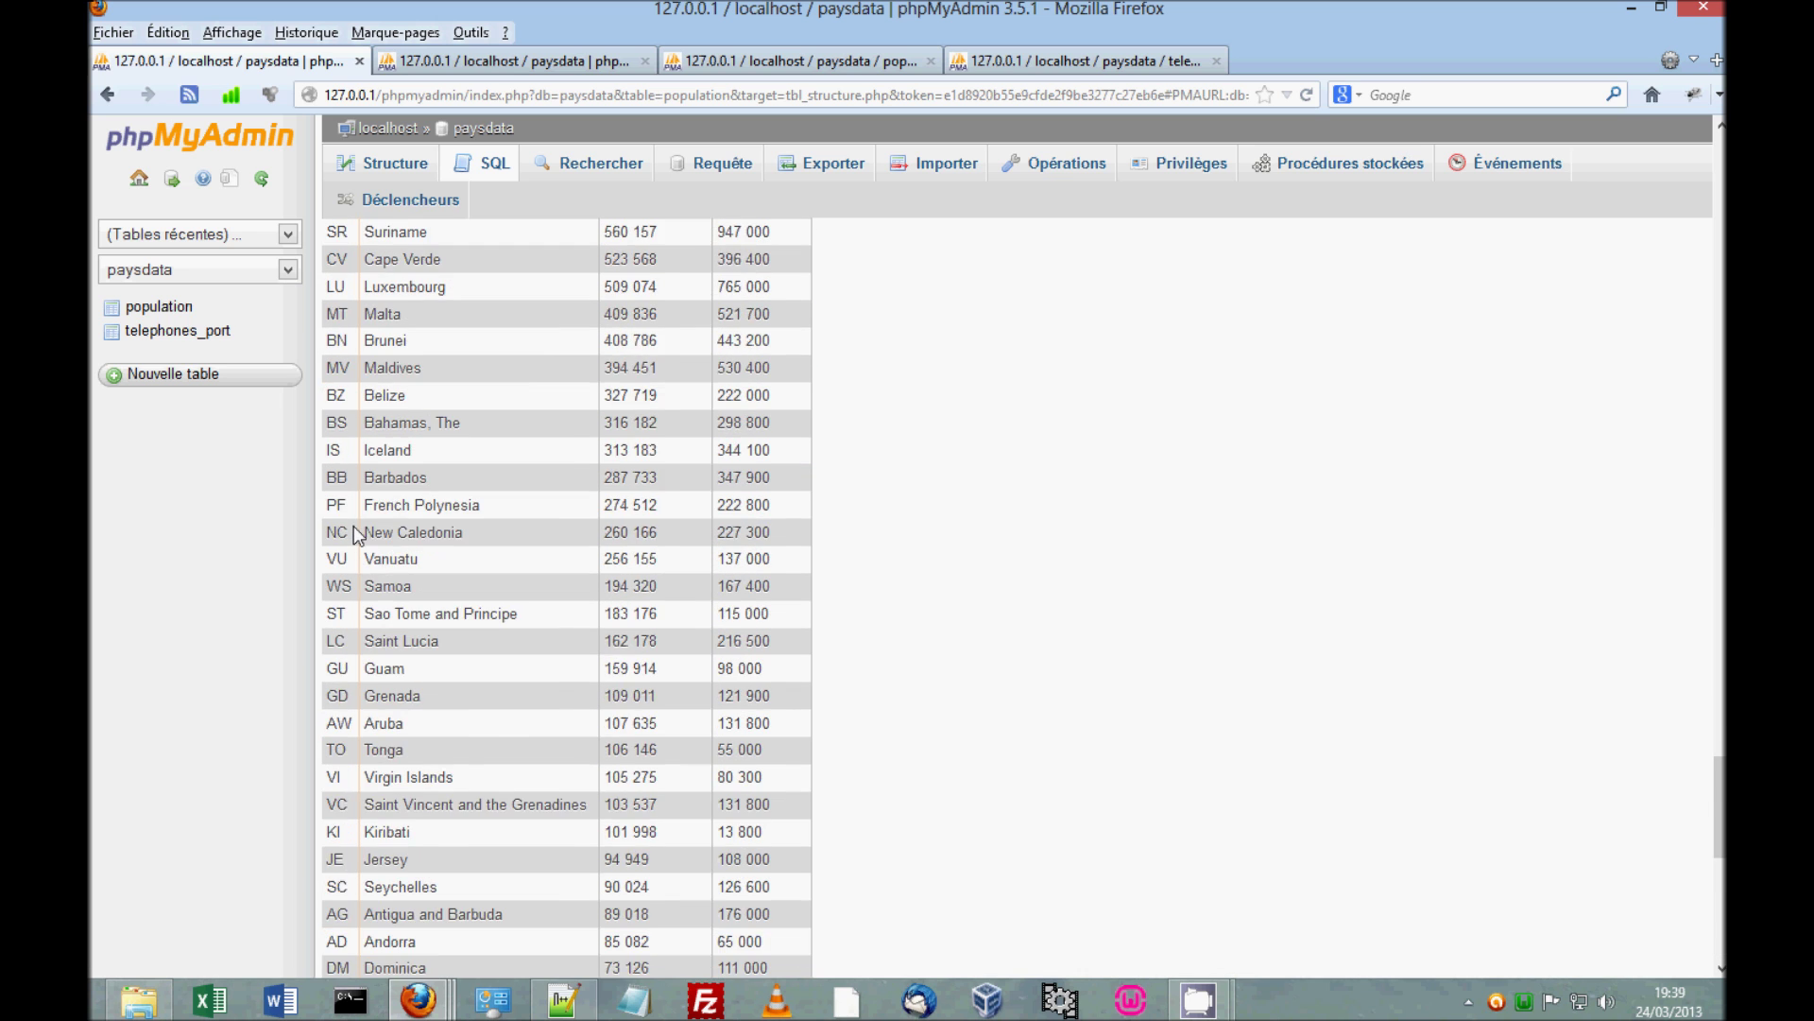
scroll(353, 525, "up", 15)
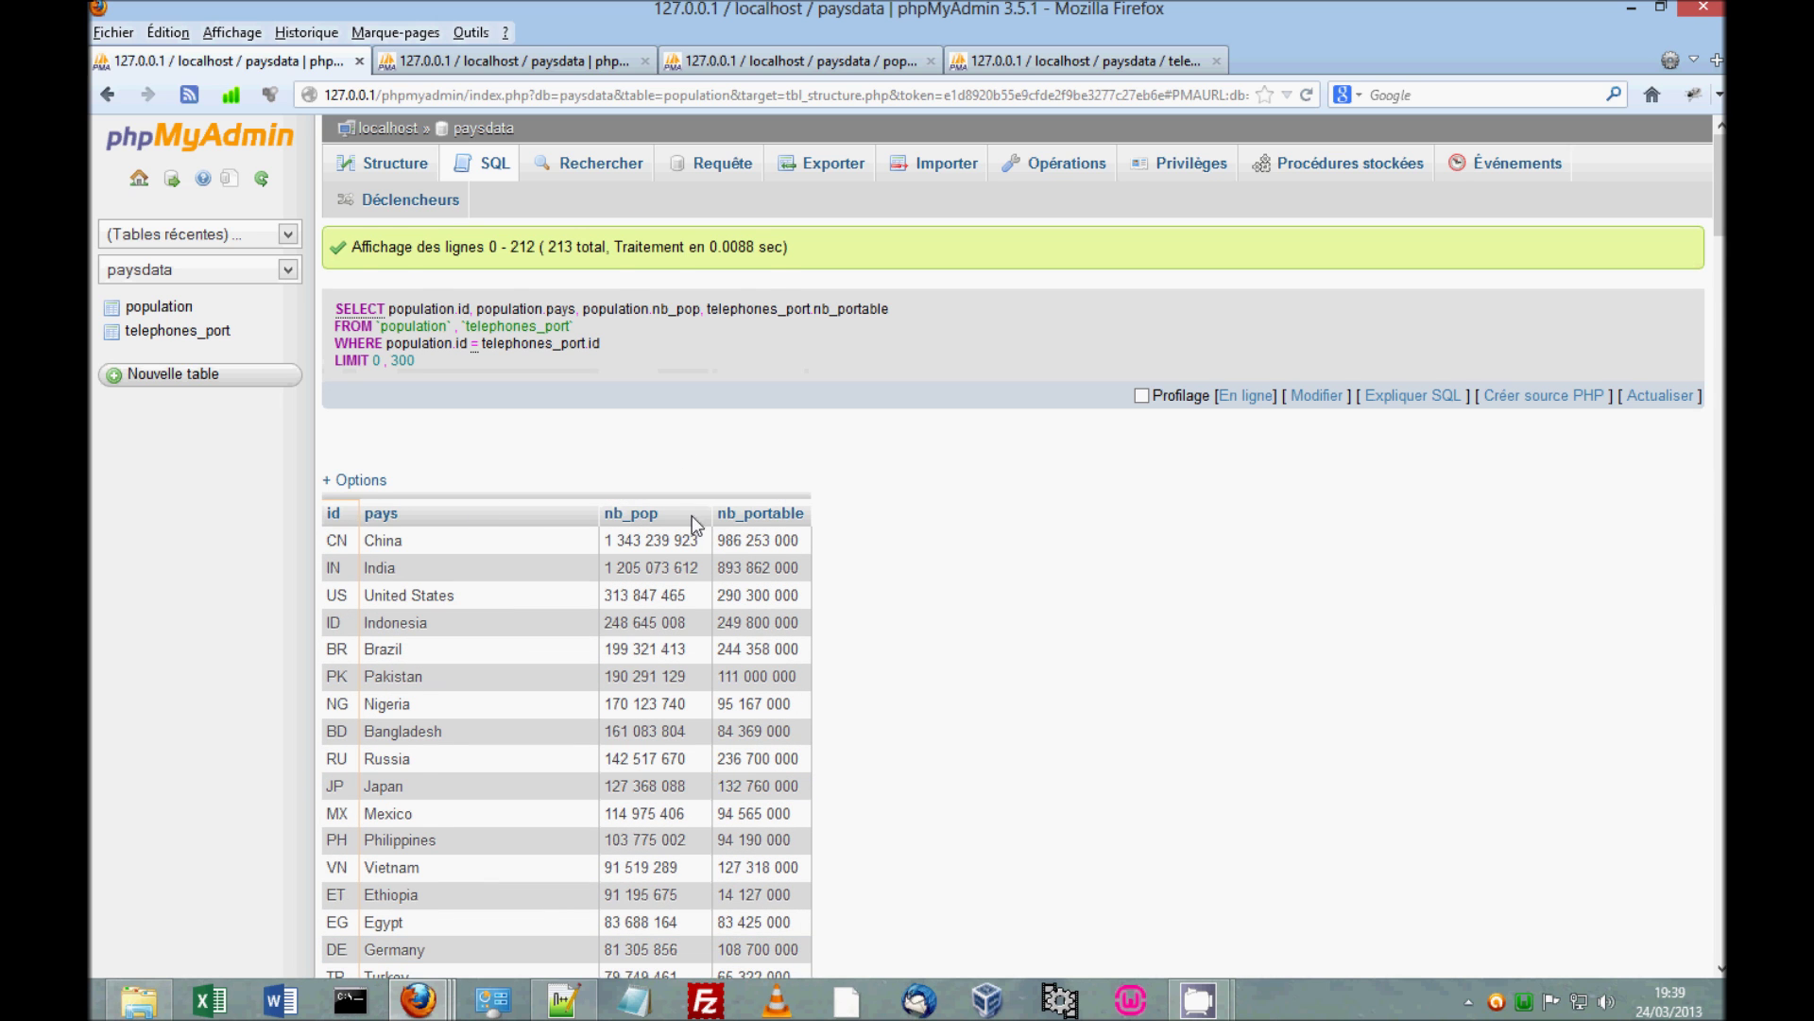
scroll(692, 516, "down", 20)
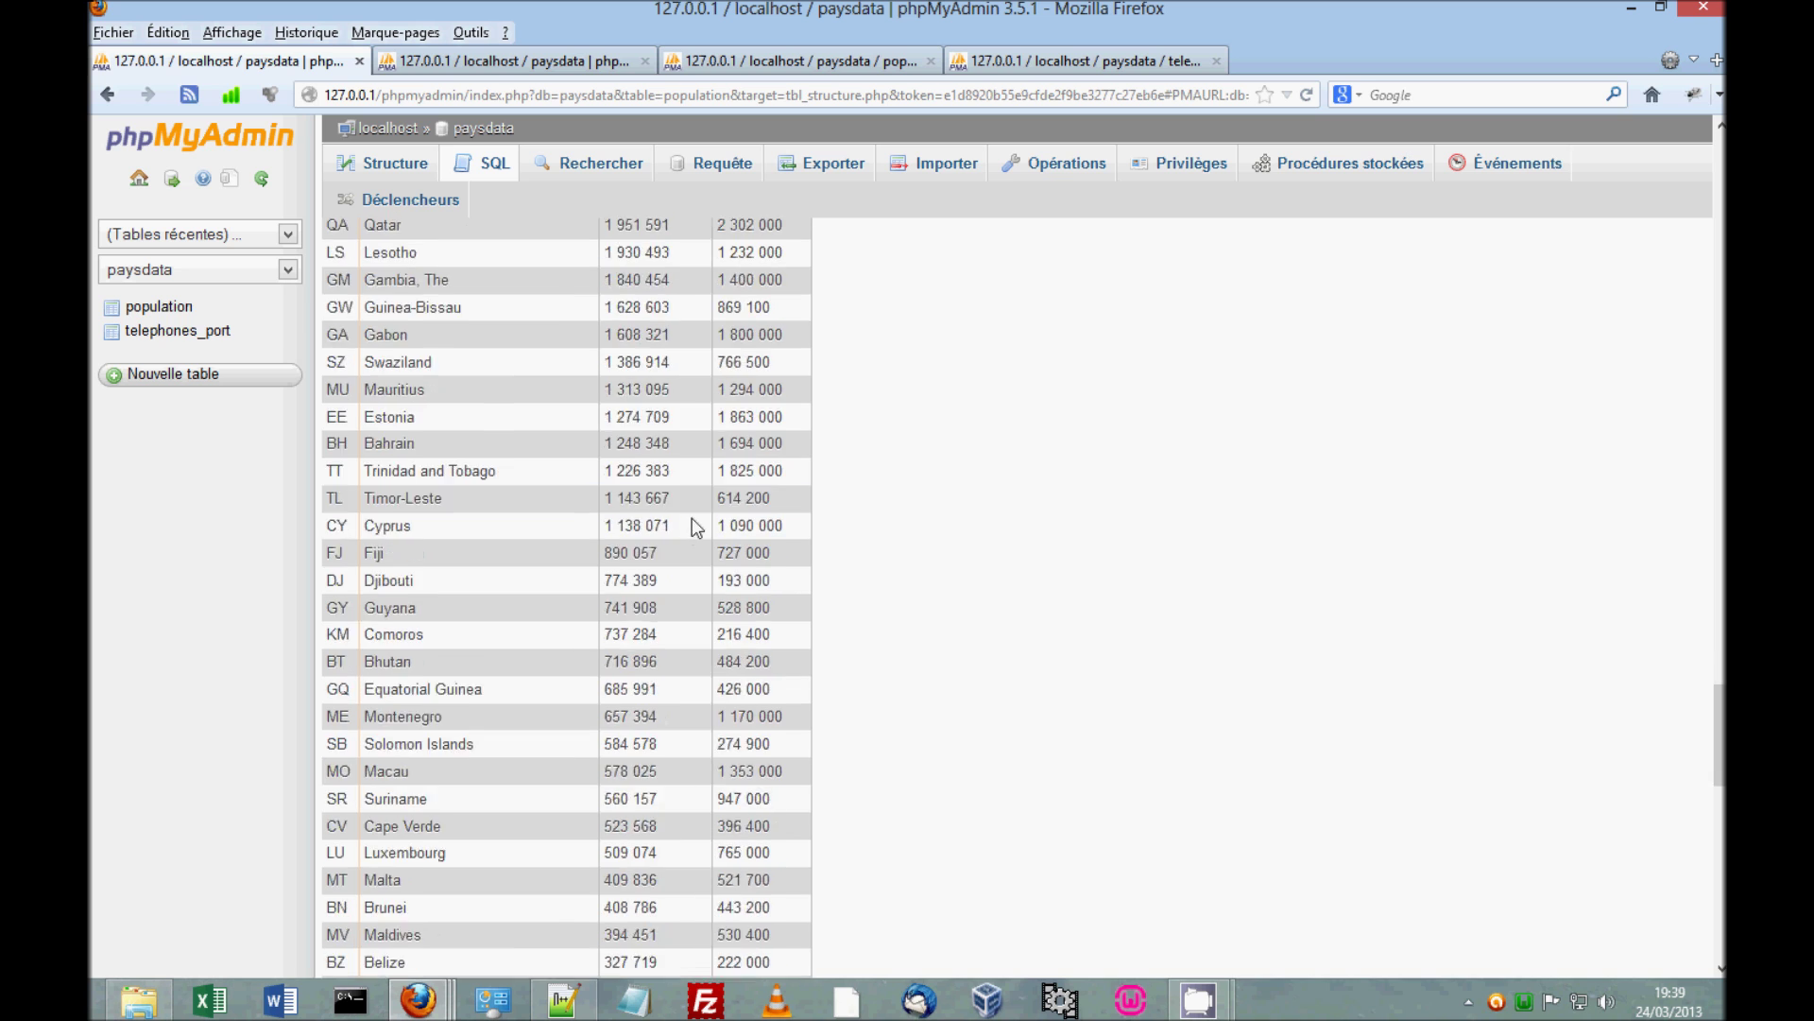
scroll(692, 526, "down", 15)
- Open the export page for the joined query results and choose the custom export method showing all options
left_click(886, 877)
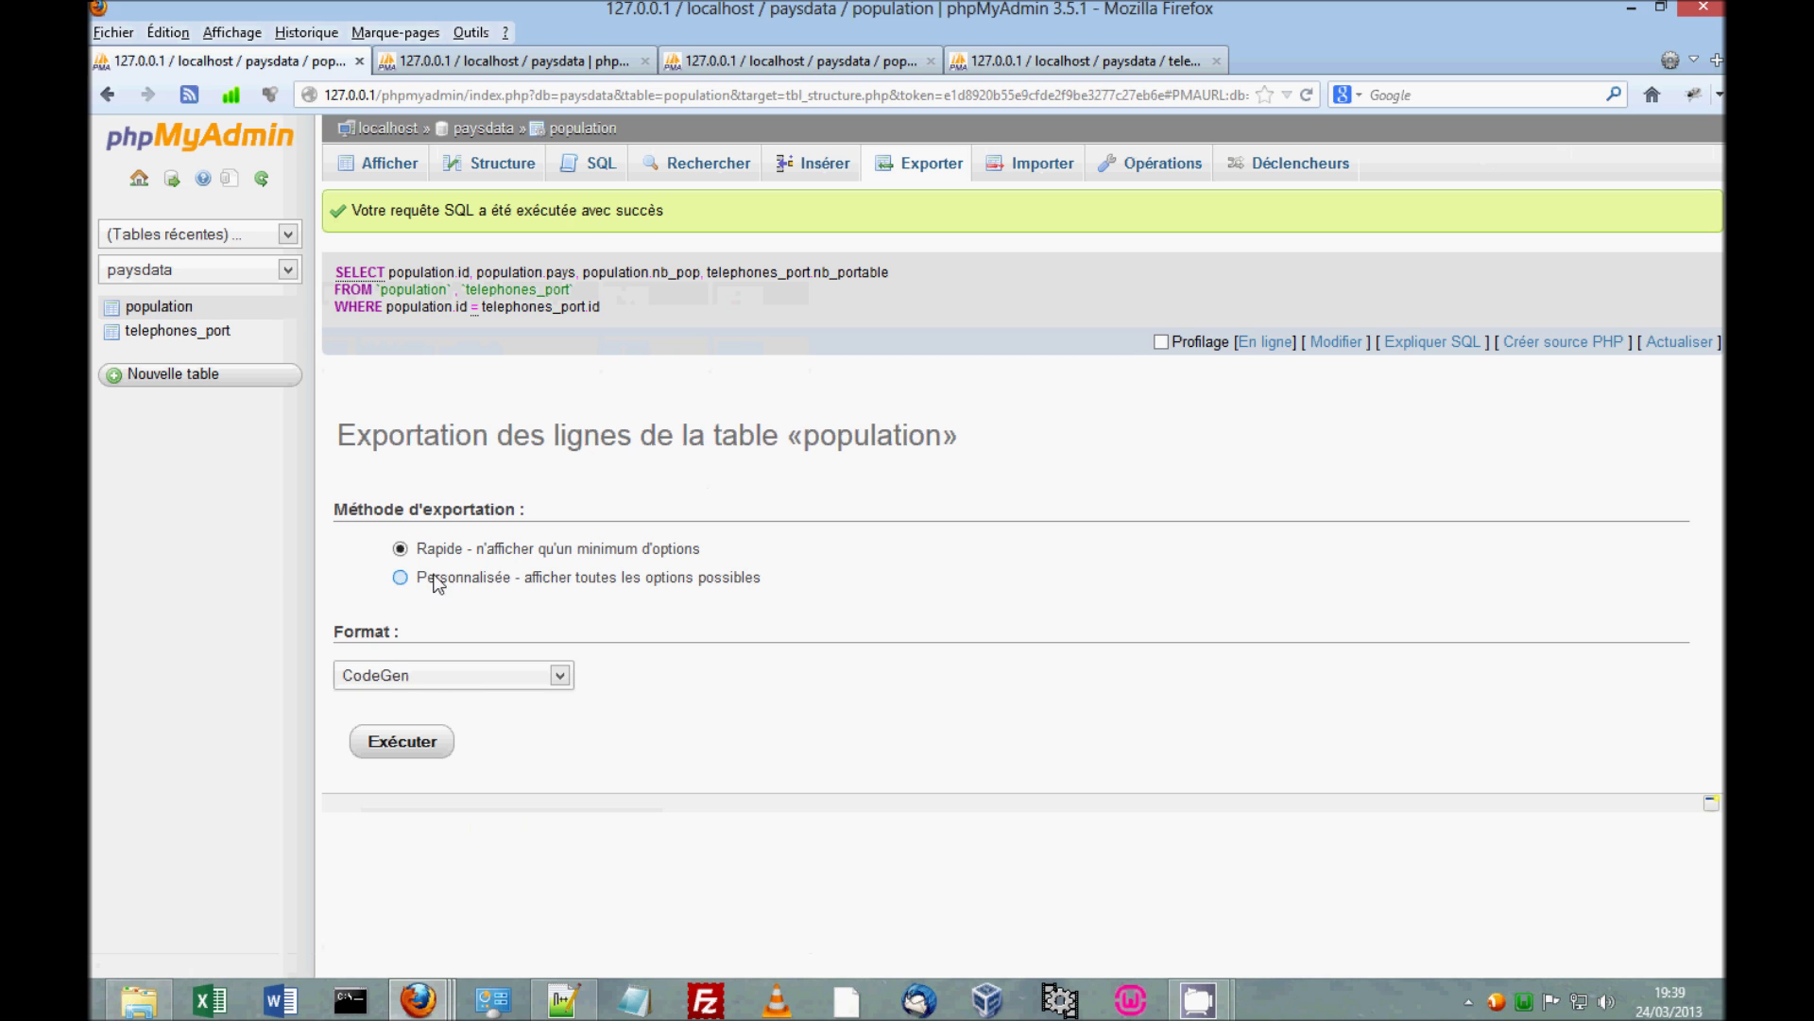
left_click(437, 577)
scroll(528, 581, "down", 5)
scroll(550, 667, "up", 3)
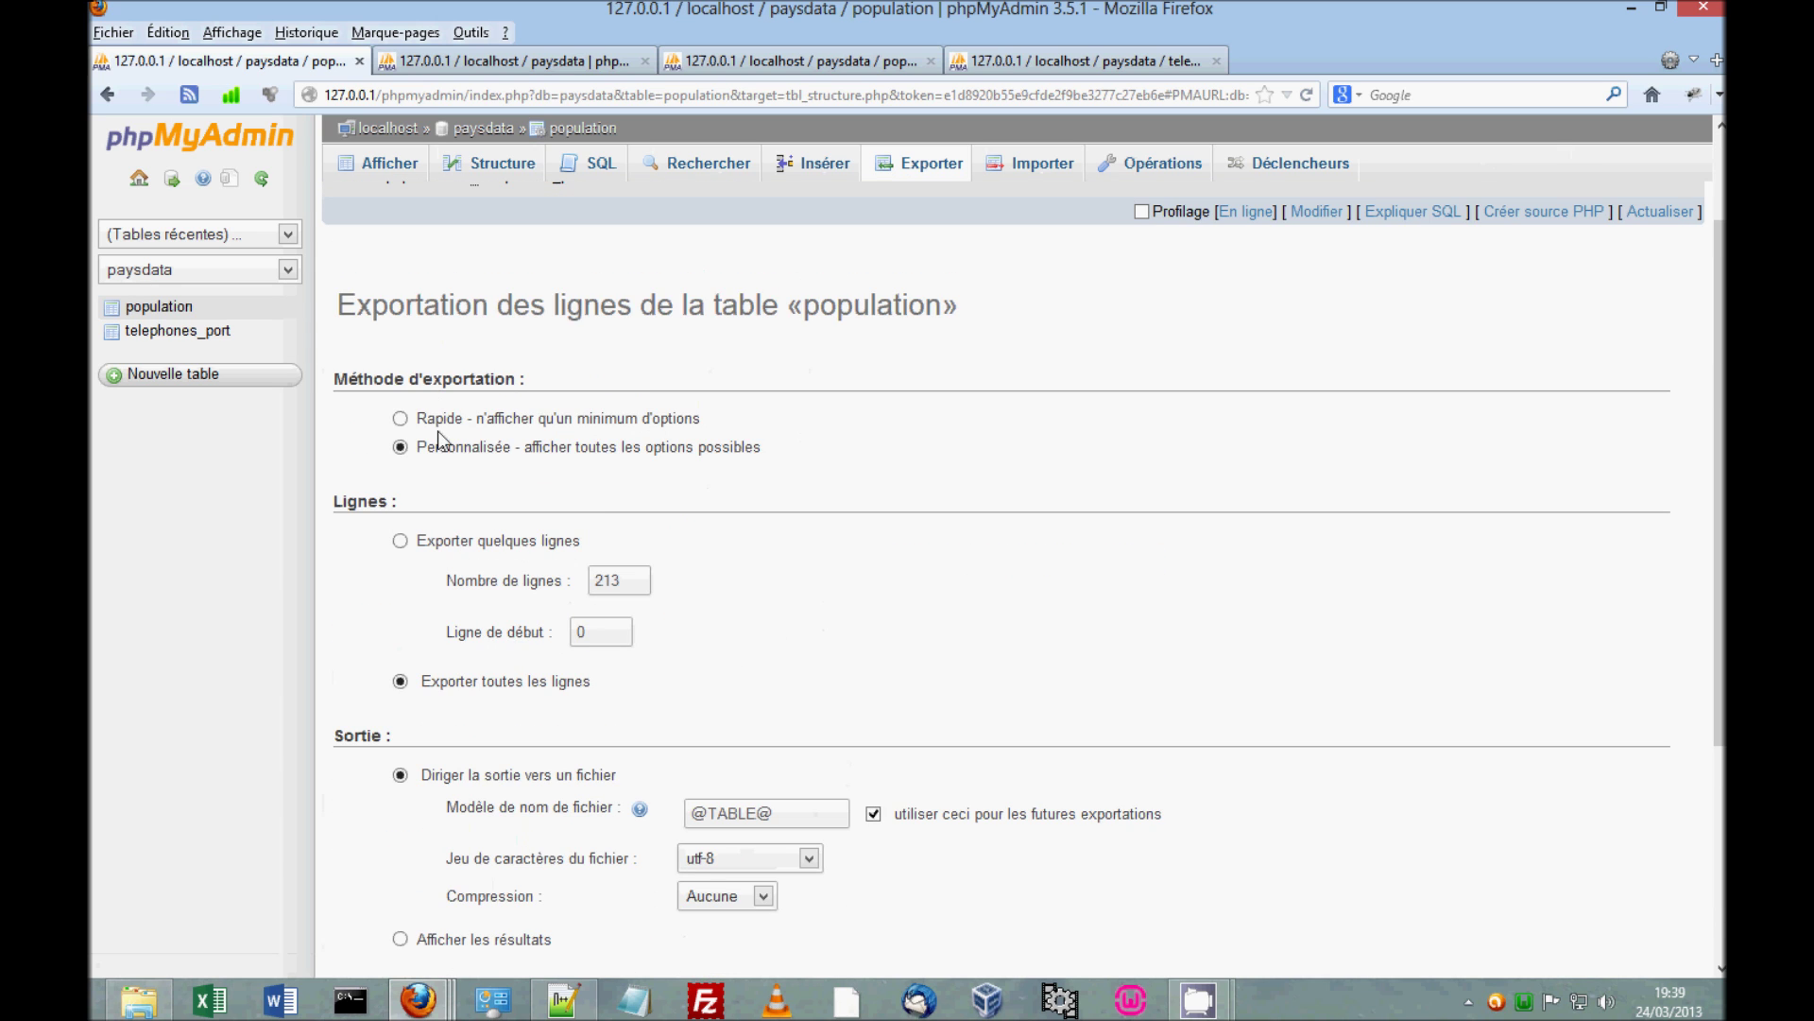
scroll(463, 591, "down", 3)
- Set the export's file name template to jointure-table
left_click(608, 675)
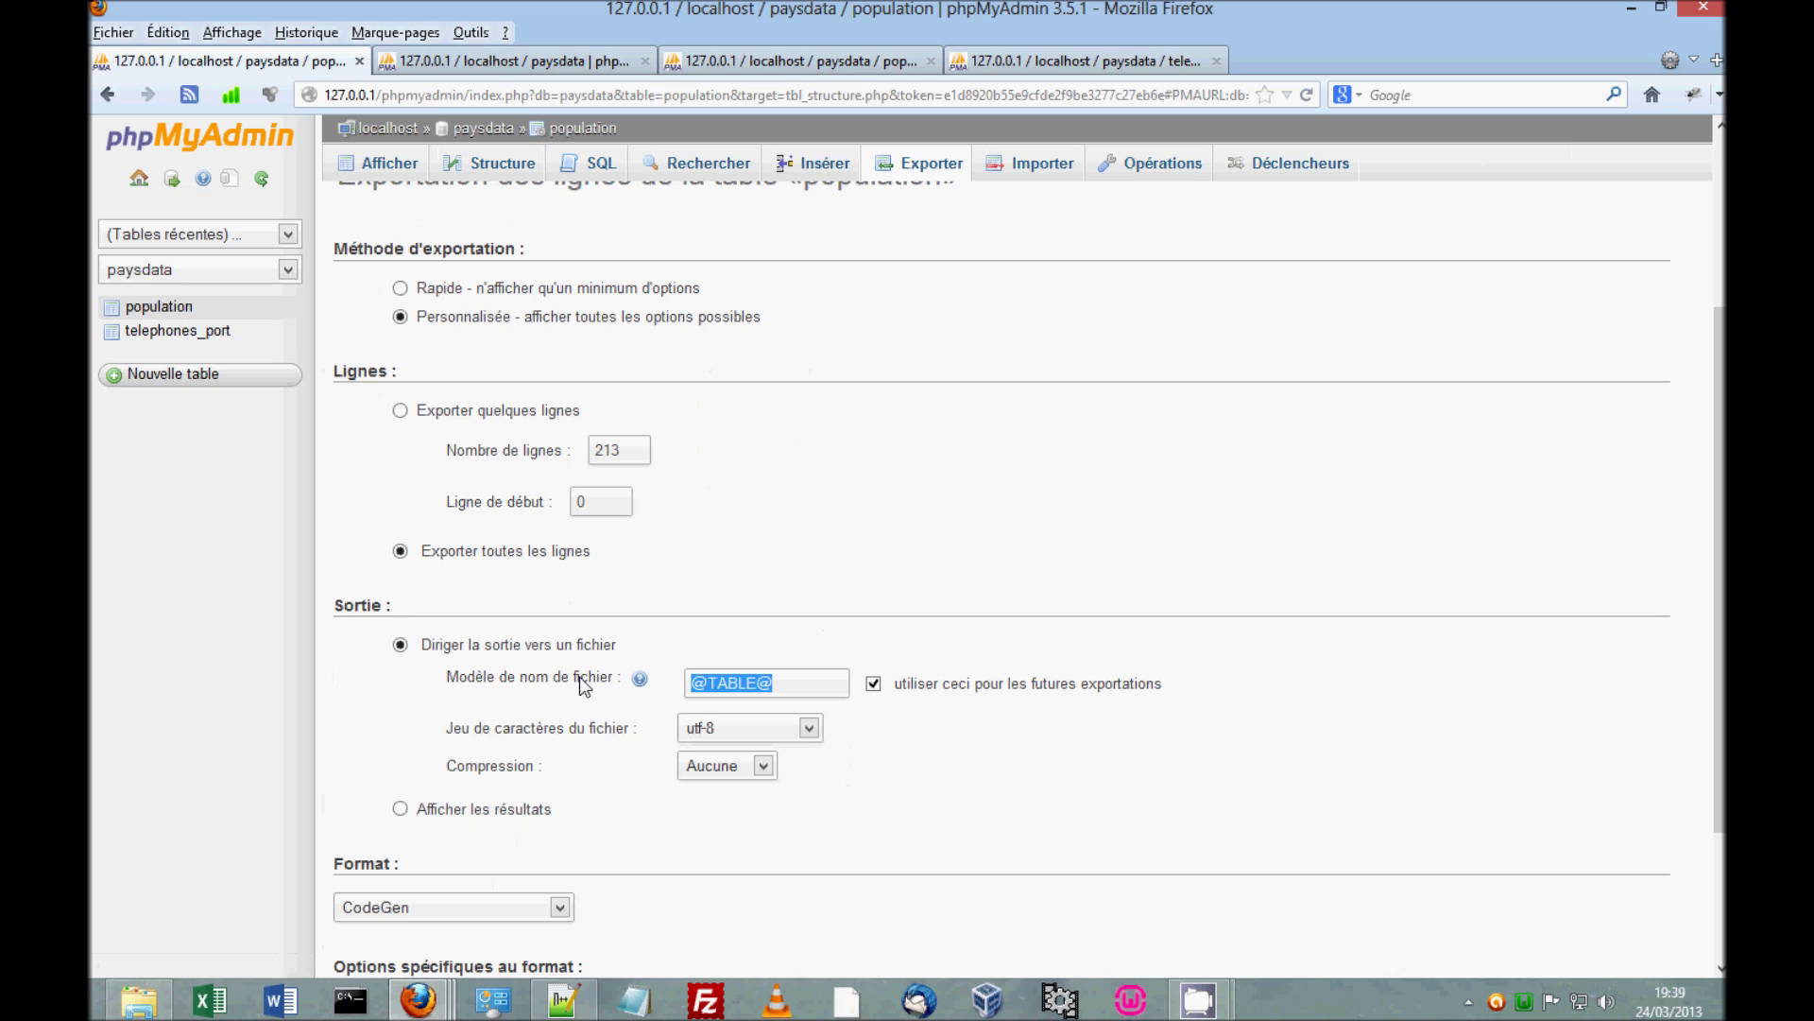
type("j")
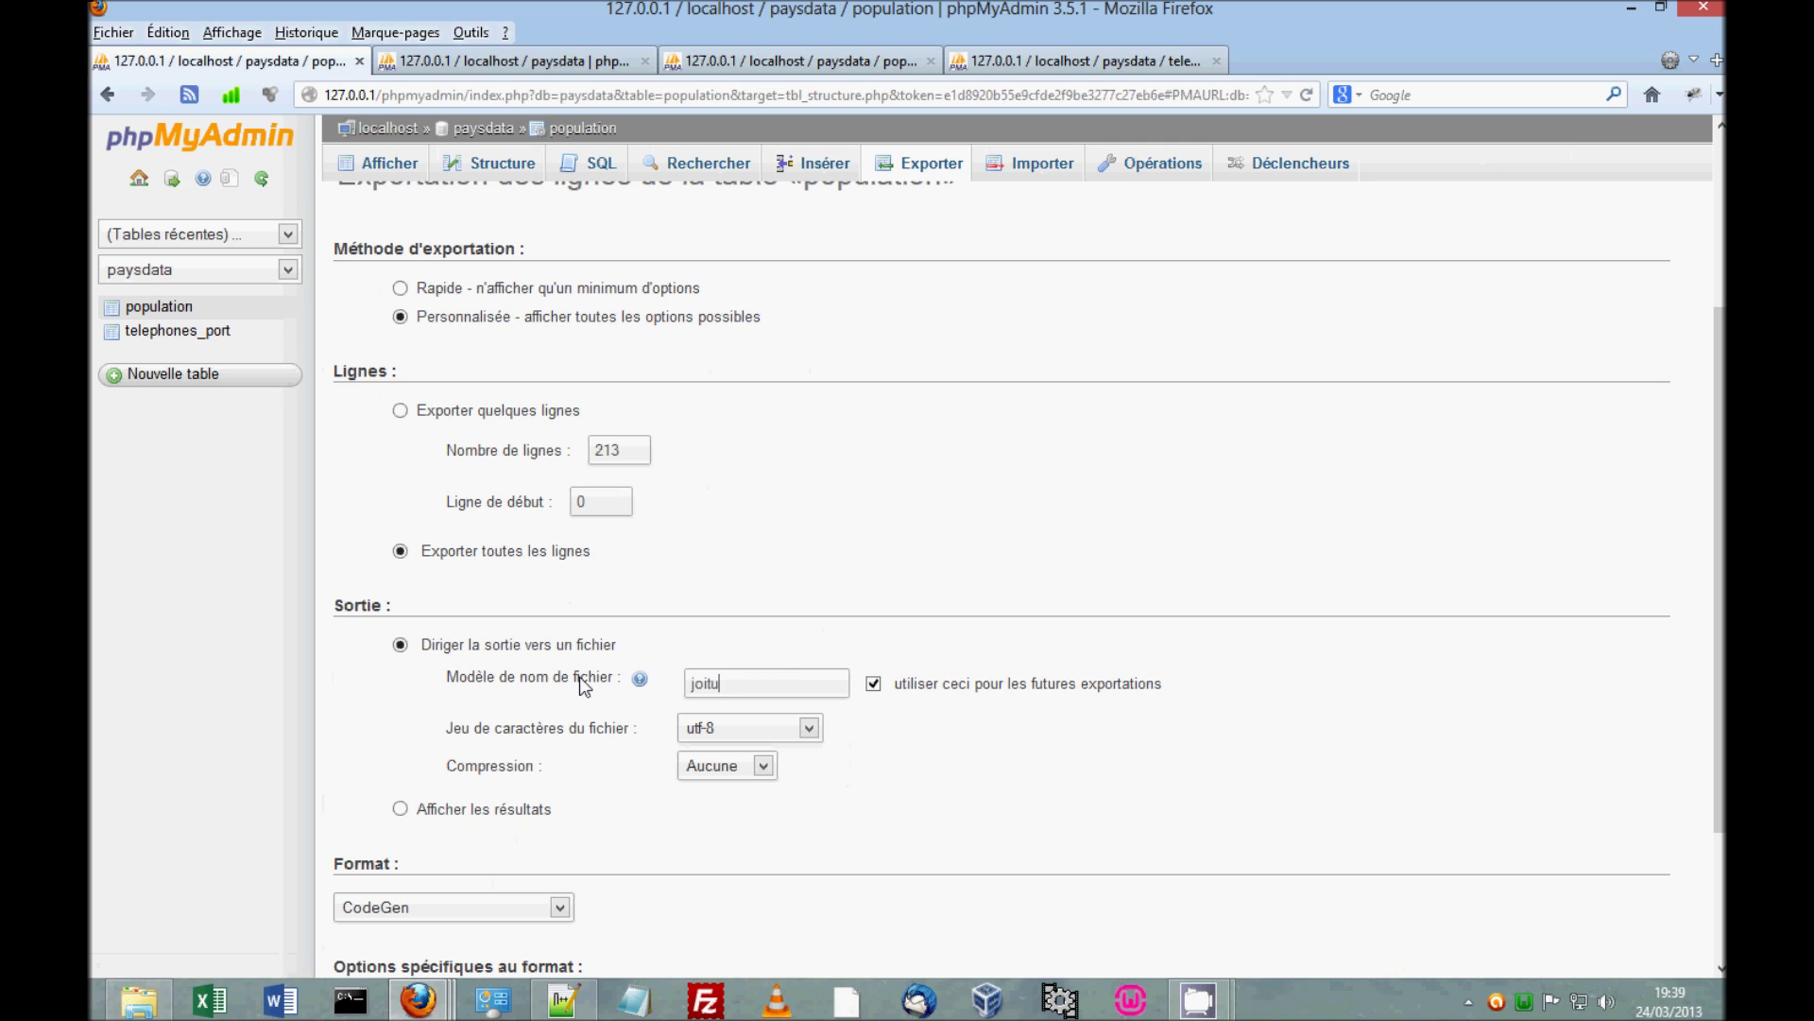
type("ointure-table")
- Set the export format to CSV pour MS Excel and review its format-specific options
scroll(548, 699, "down", 4)
left_click(491, 715)
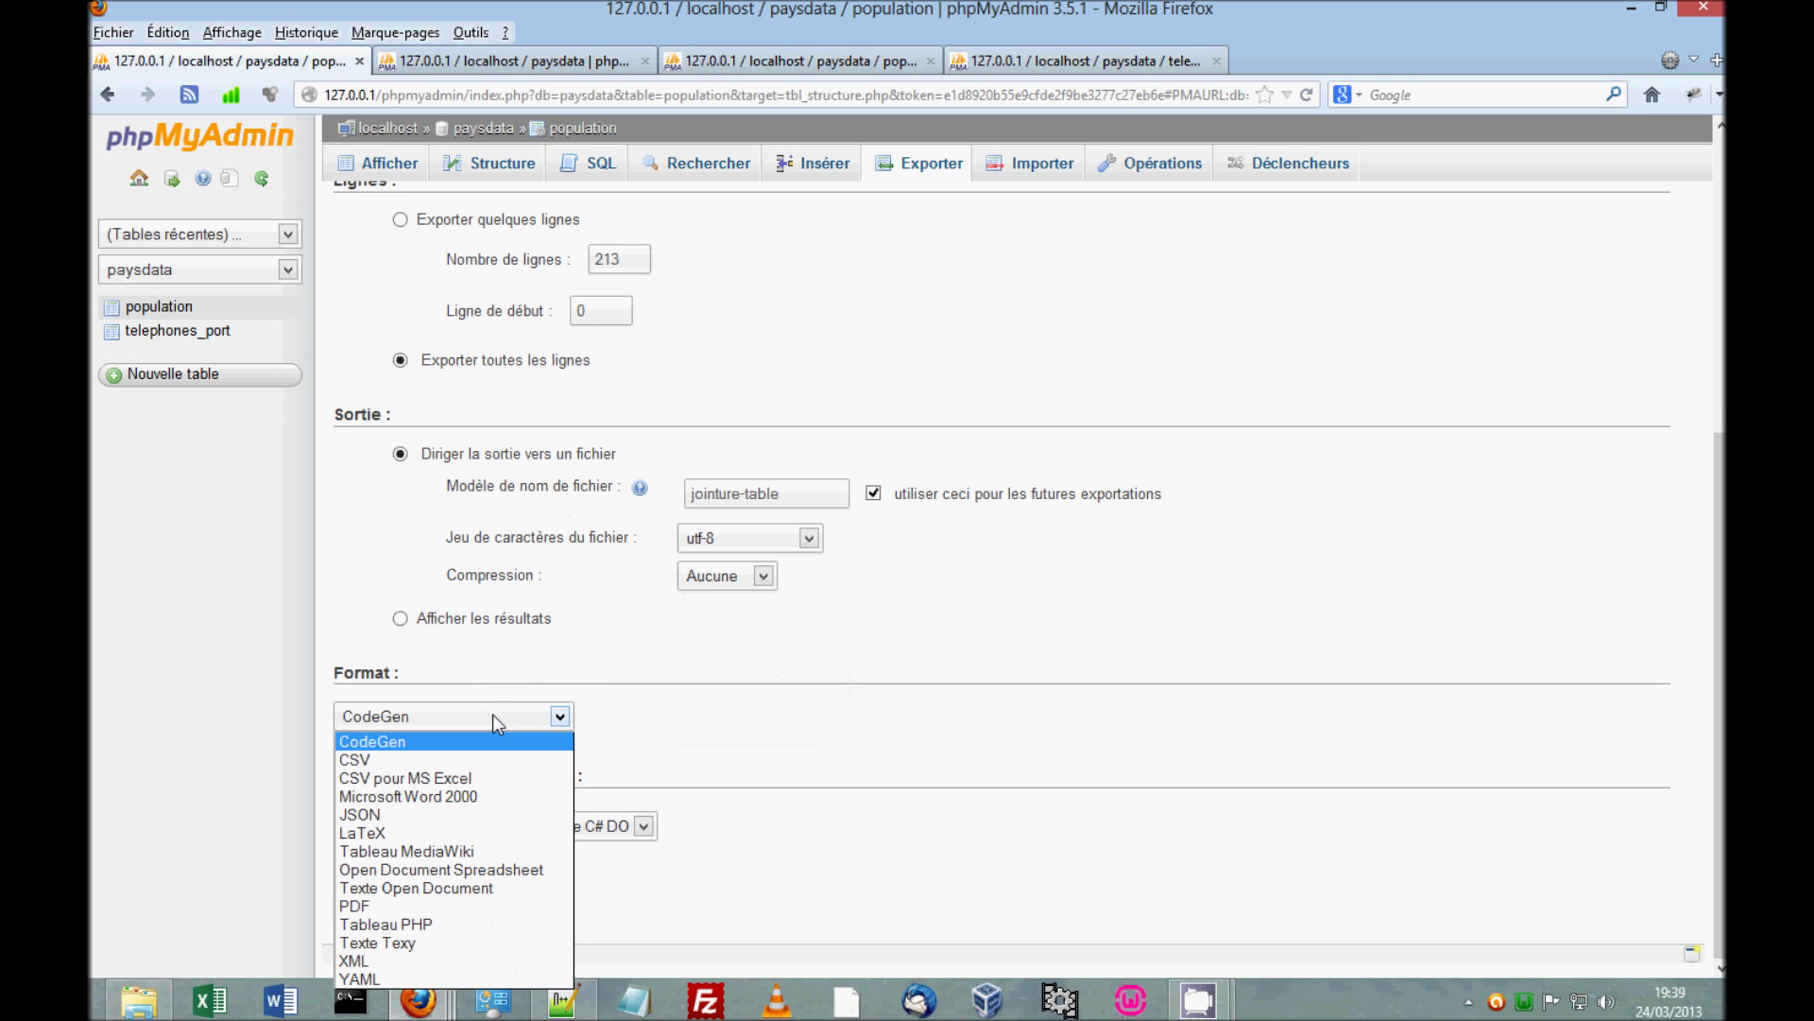
left_click(444, 778)
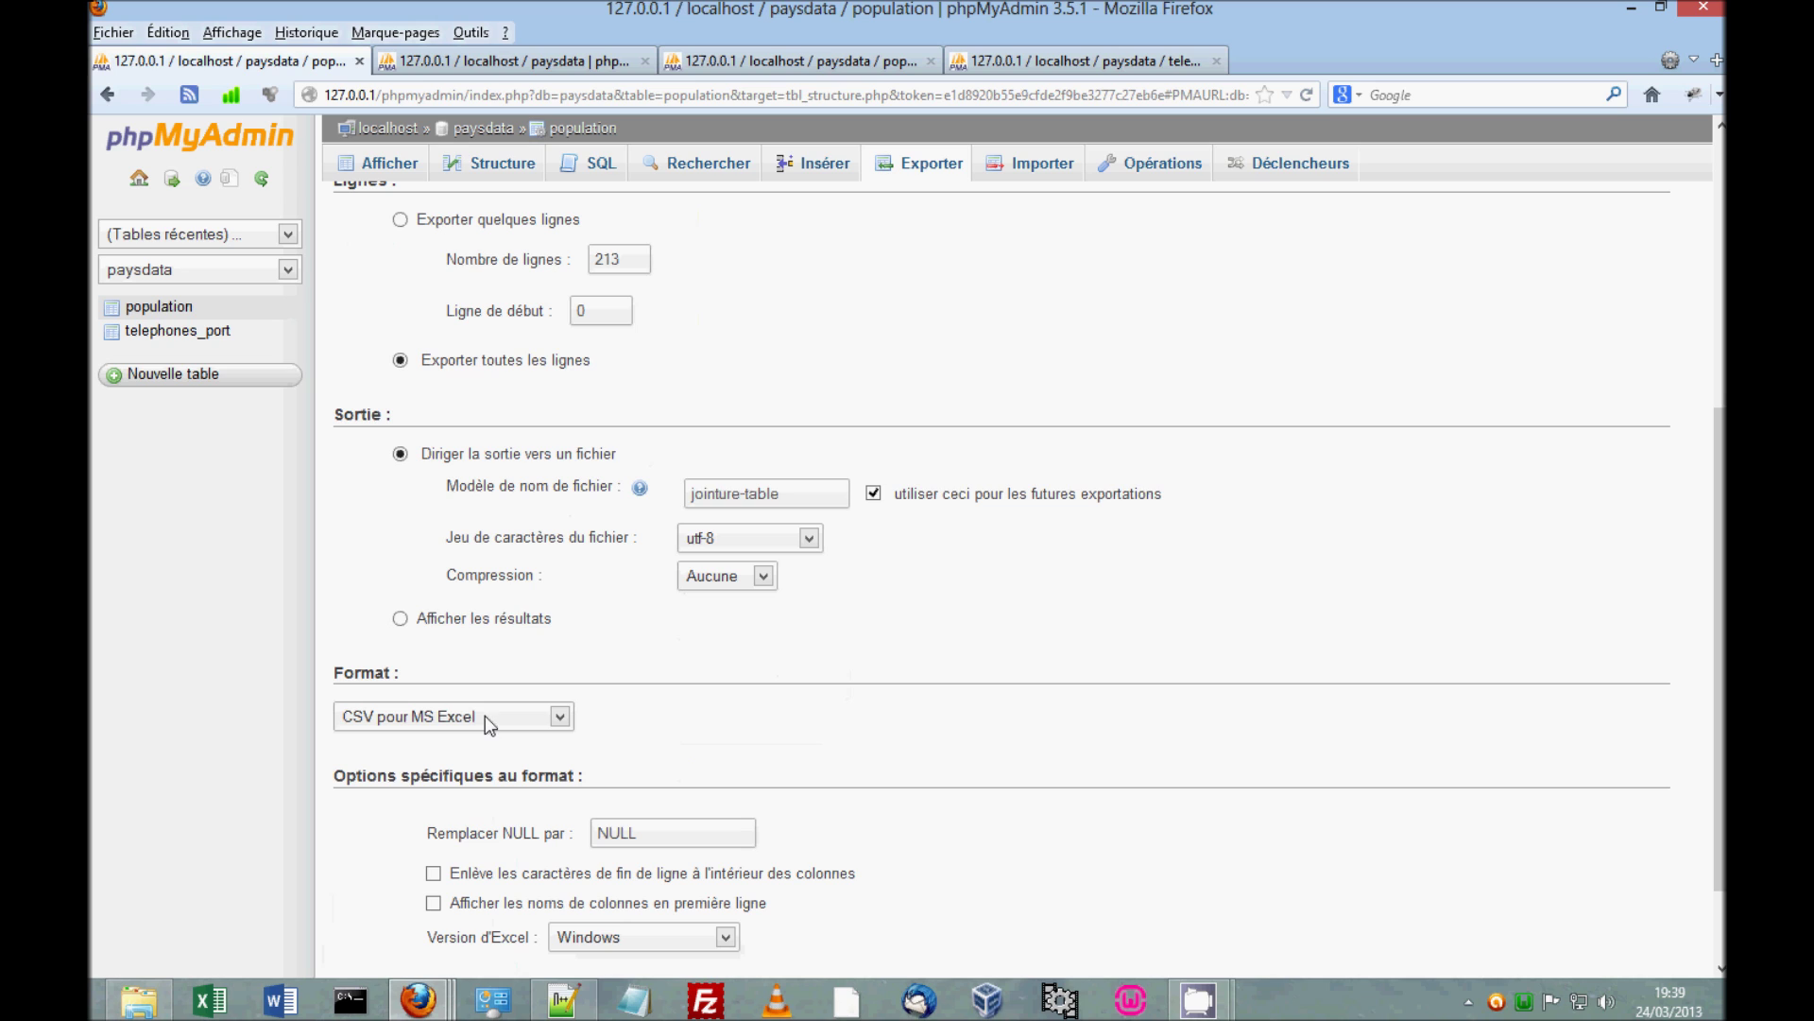
scroll(435, 756, "down", 2)
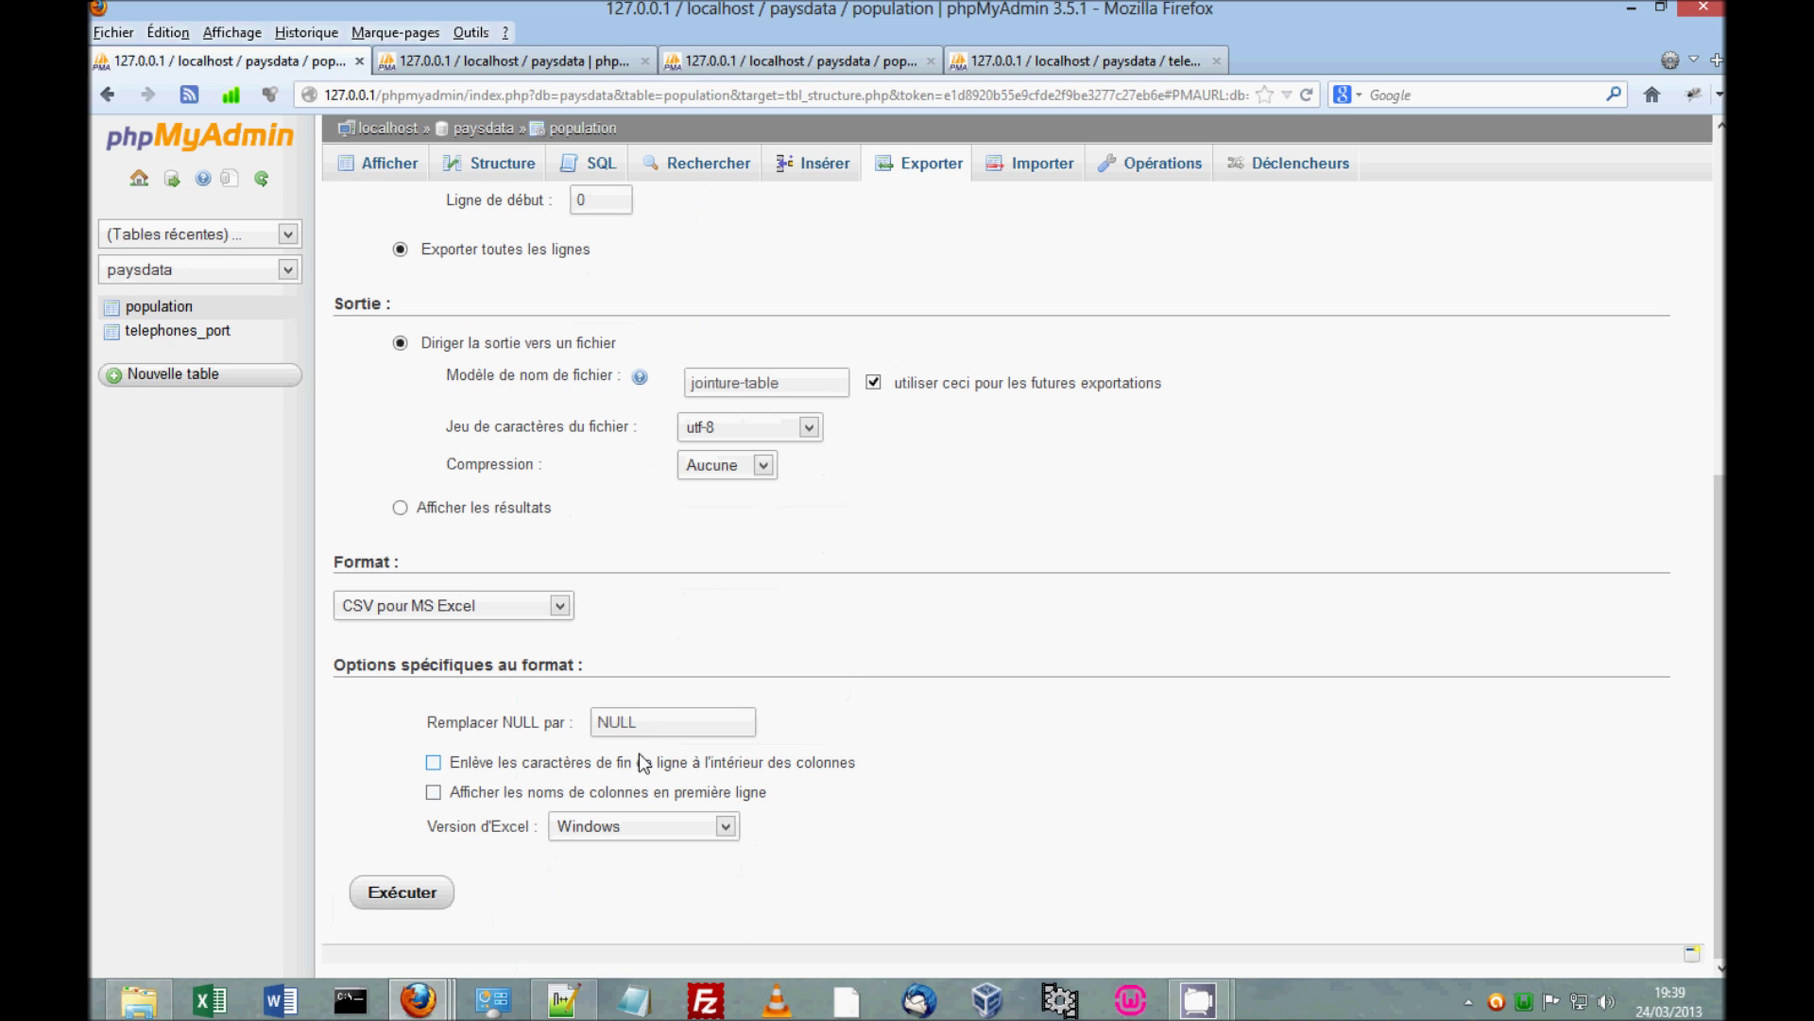
left_click_drag(649, 724, 521, 724)
left_click(371, 764)
- Run the export and open the resulting jointure-table.csv file with Microsoft Excel
left_click(396, 909)
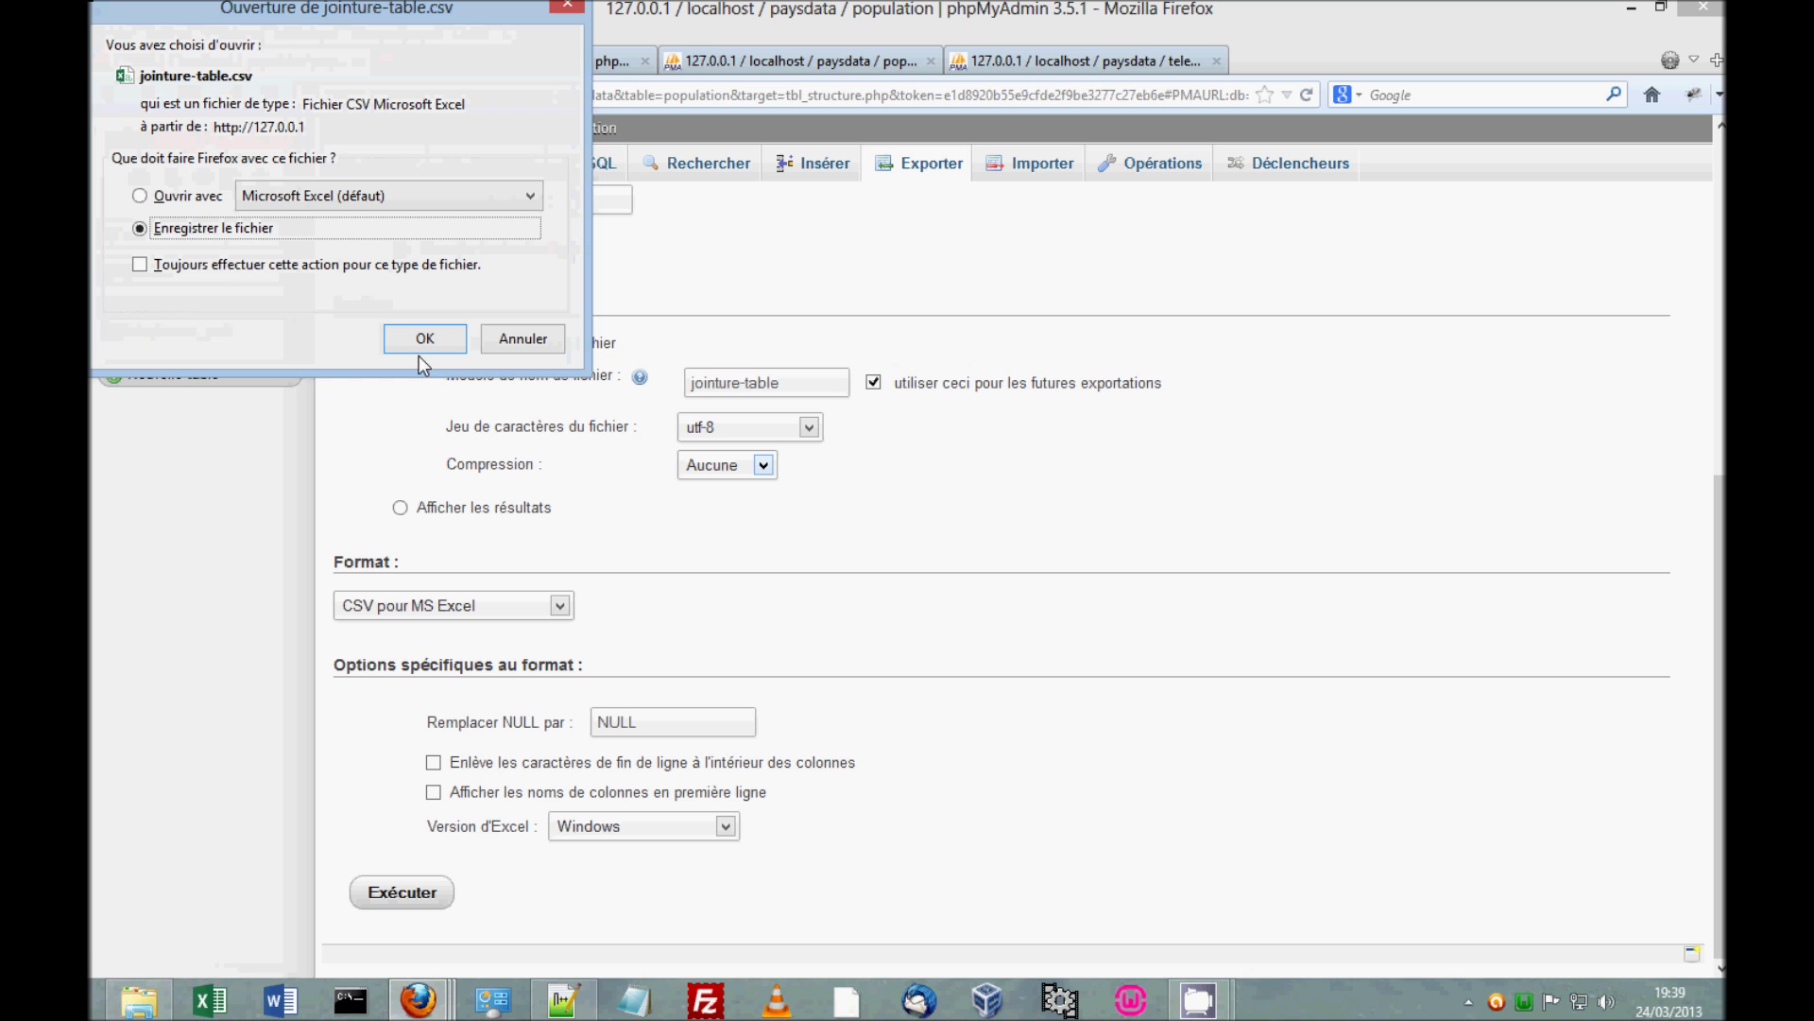
left_click(198, 202)
left_click(410, 338)
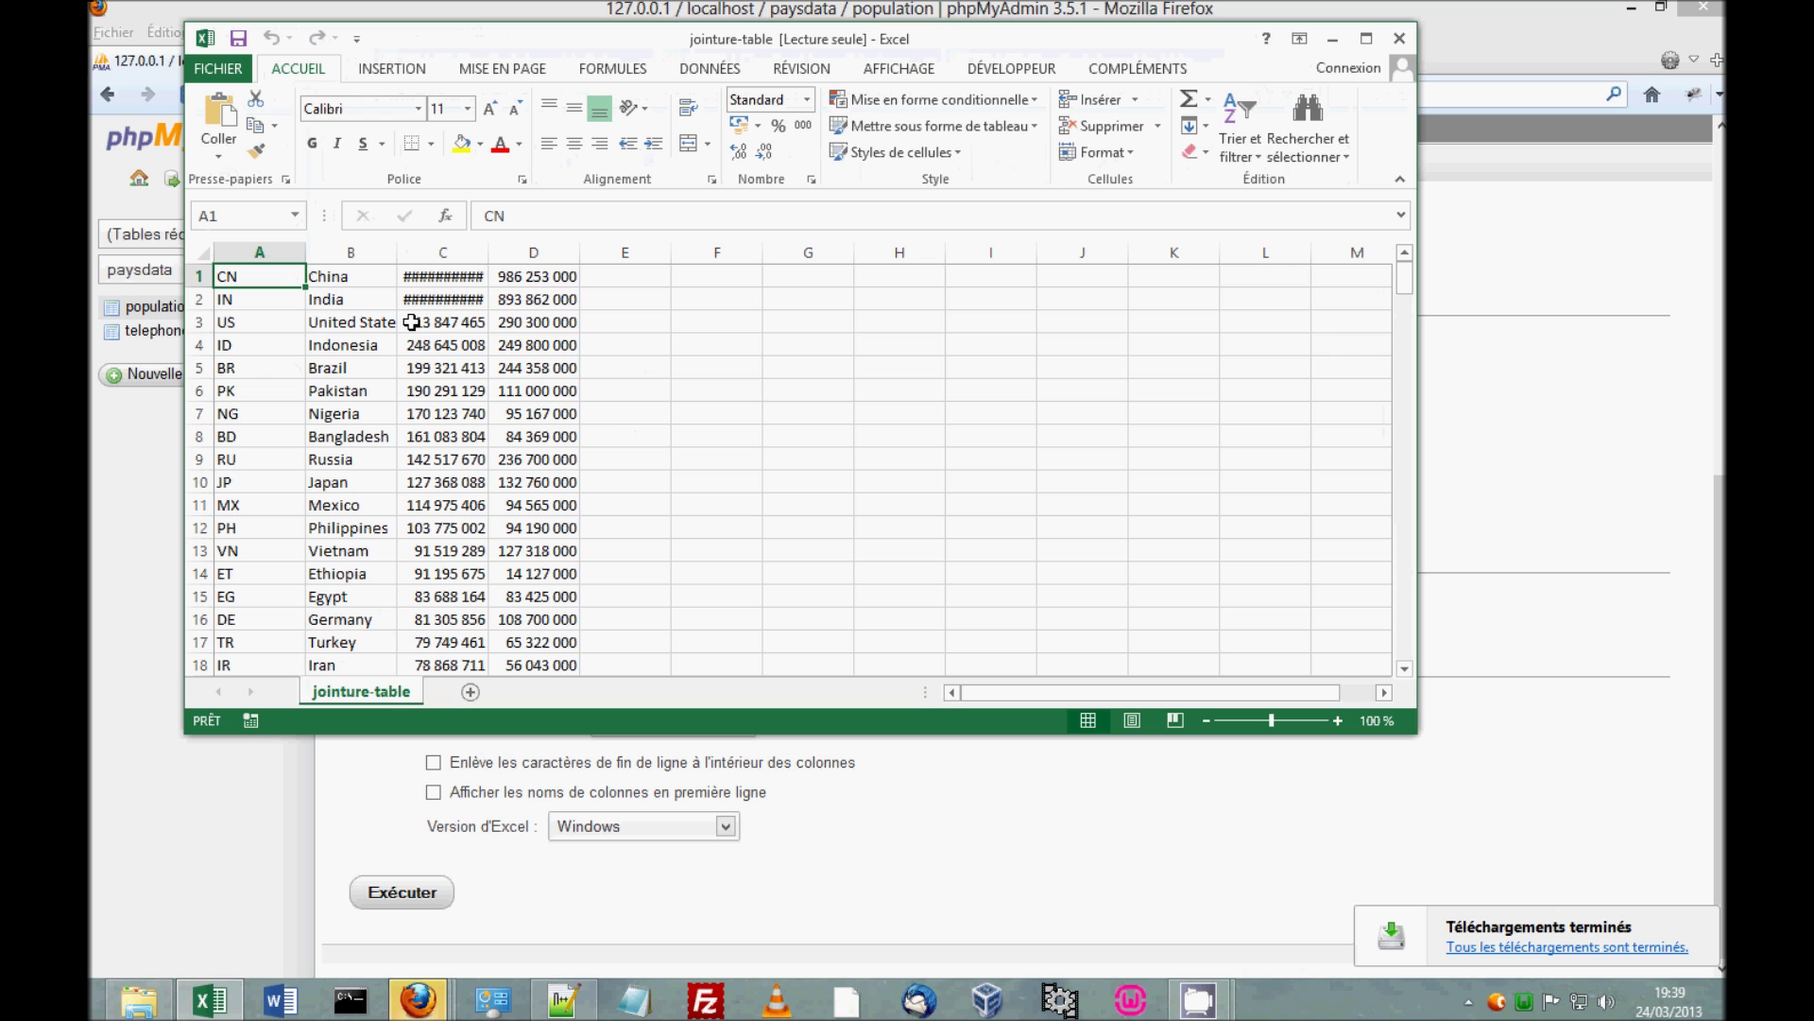
- Fit column C to its contents and maximize the workbook window to look through the exported rows
double_click(487, 253)
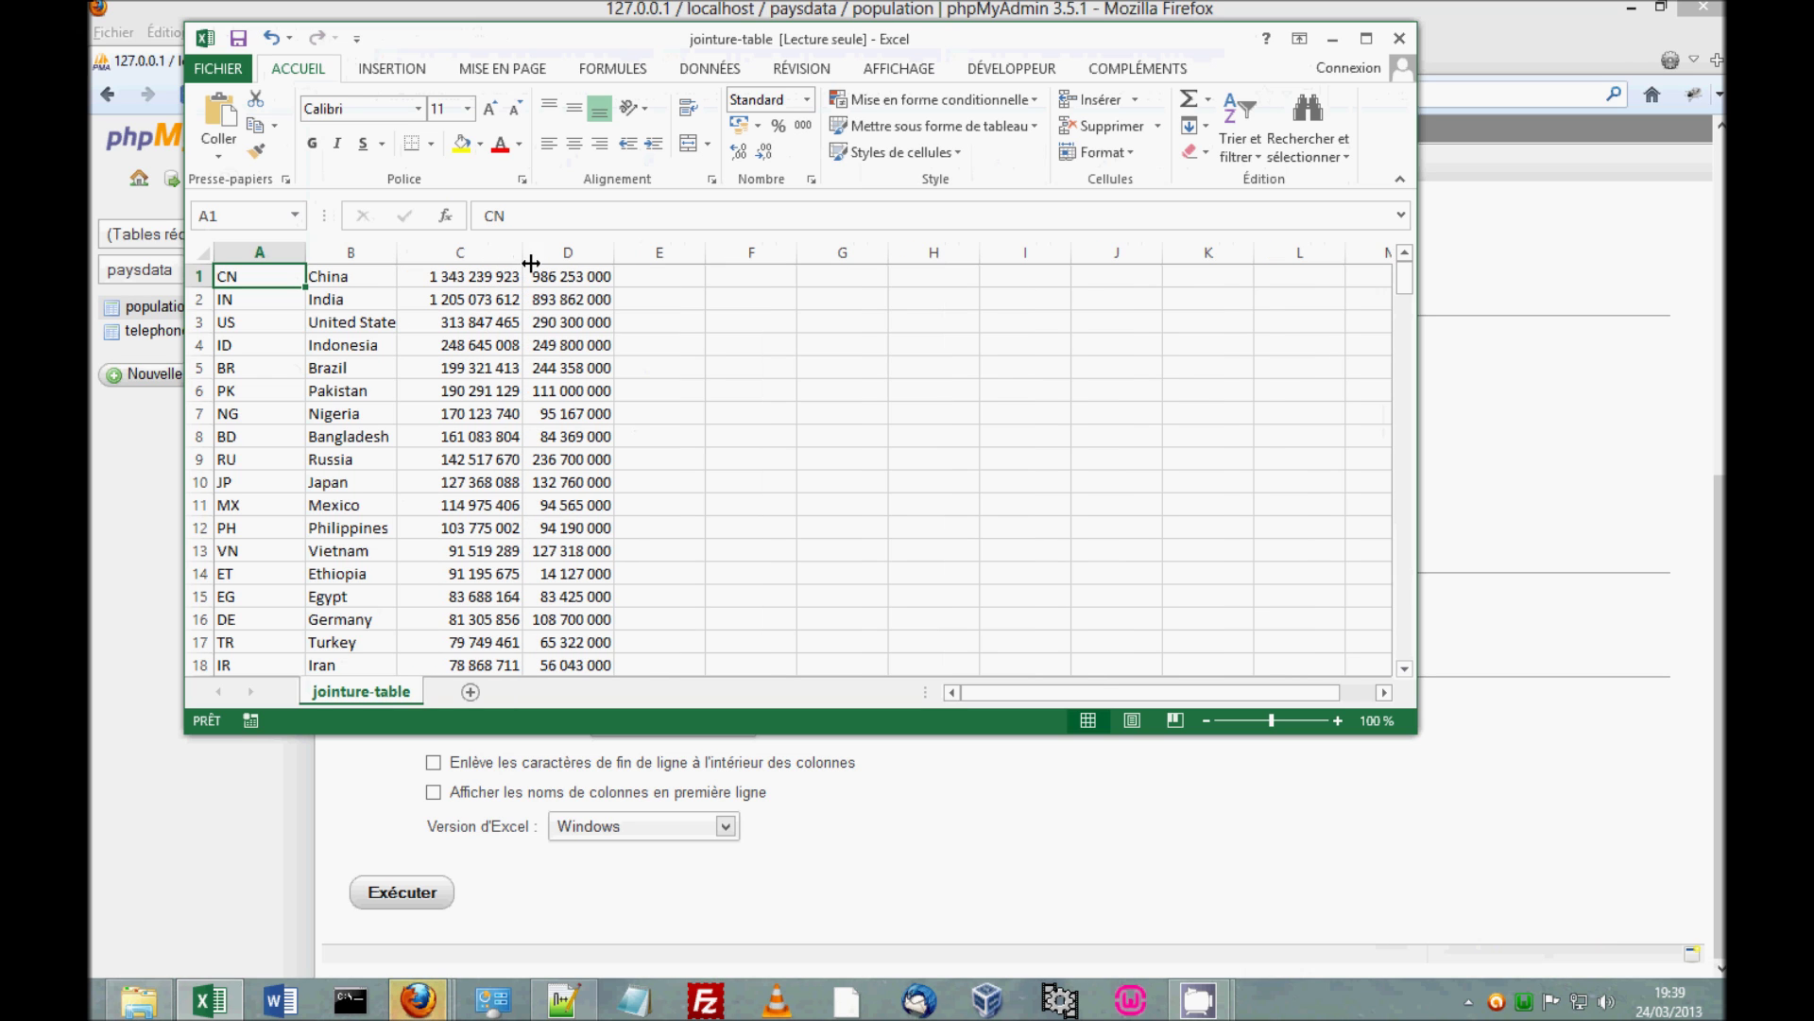
left_click(1366, 39)
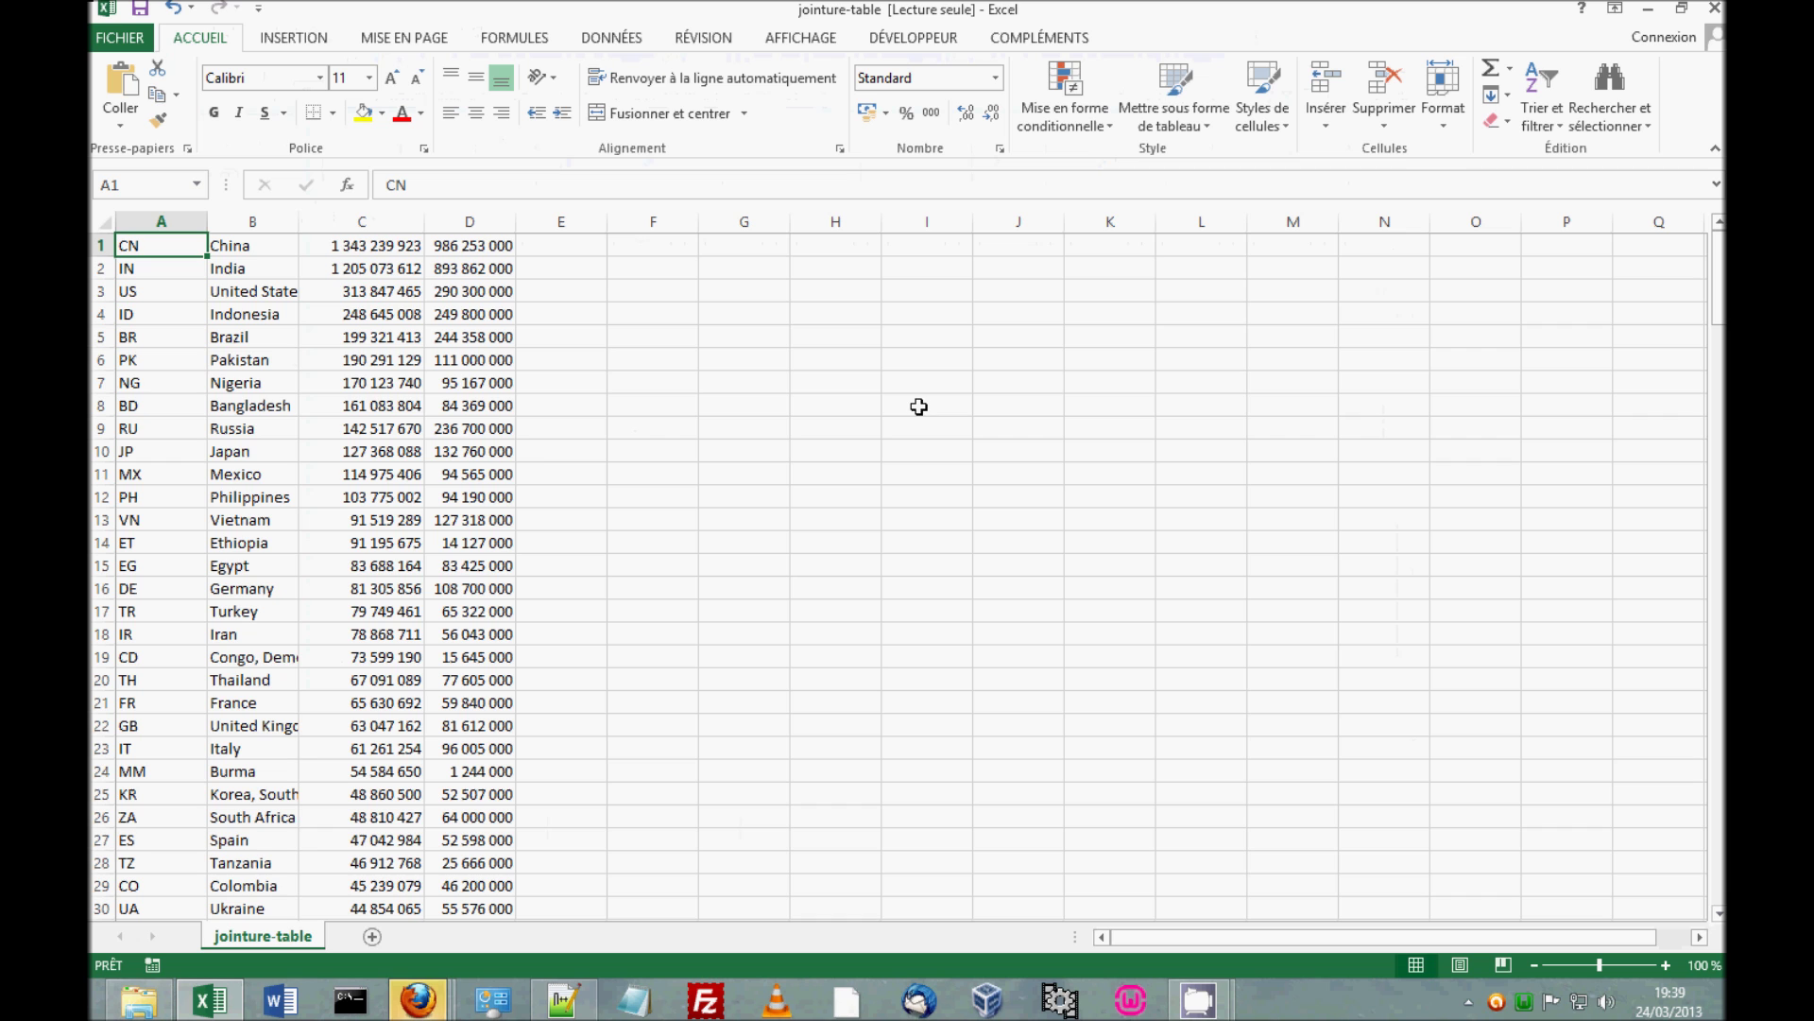
scroll(449, 523, "down", 10)
scroll(450, 523, "down", 6)
scroll(456, 535, "up", 16)
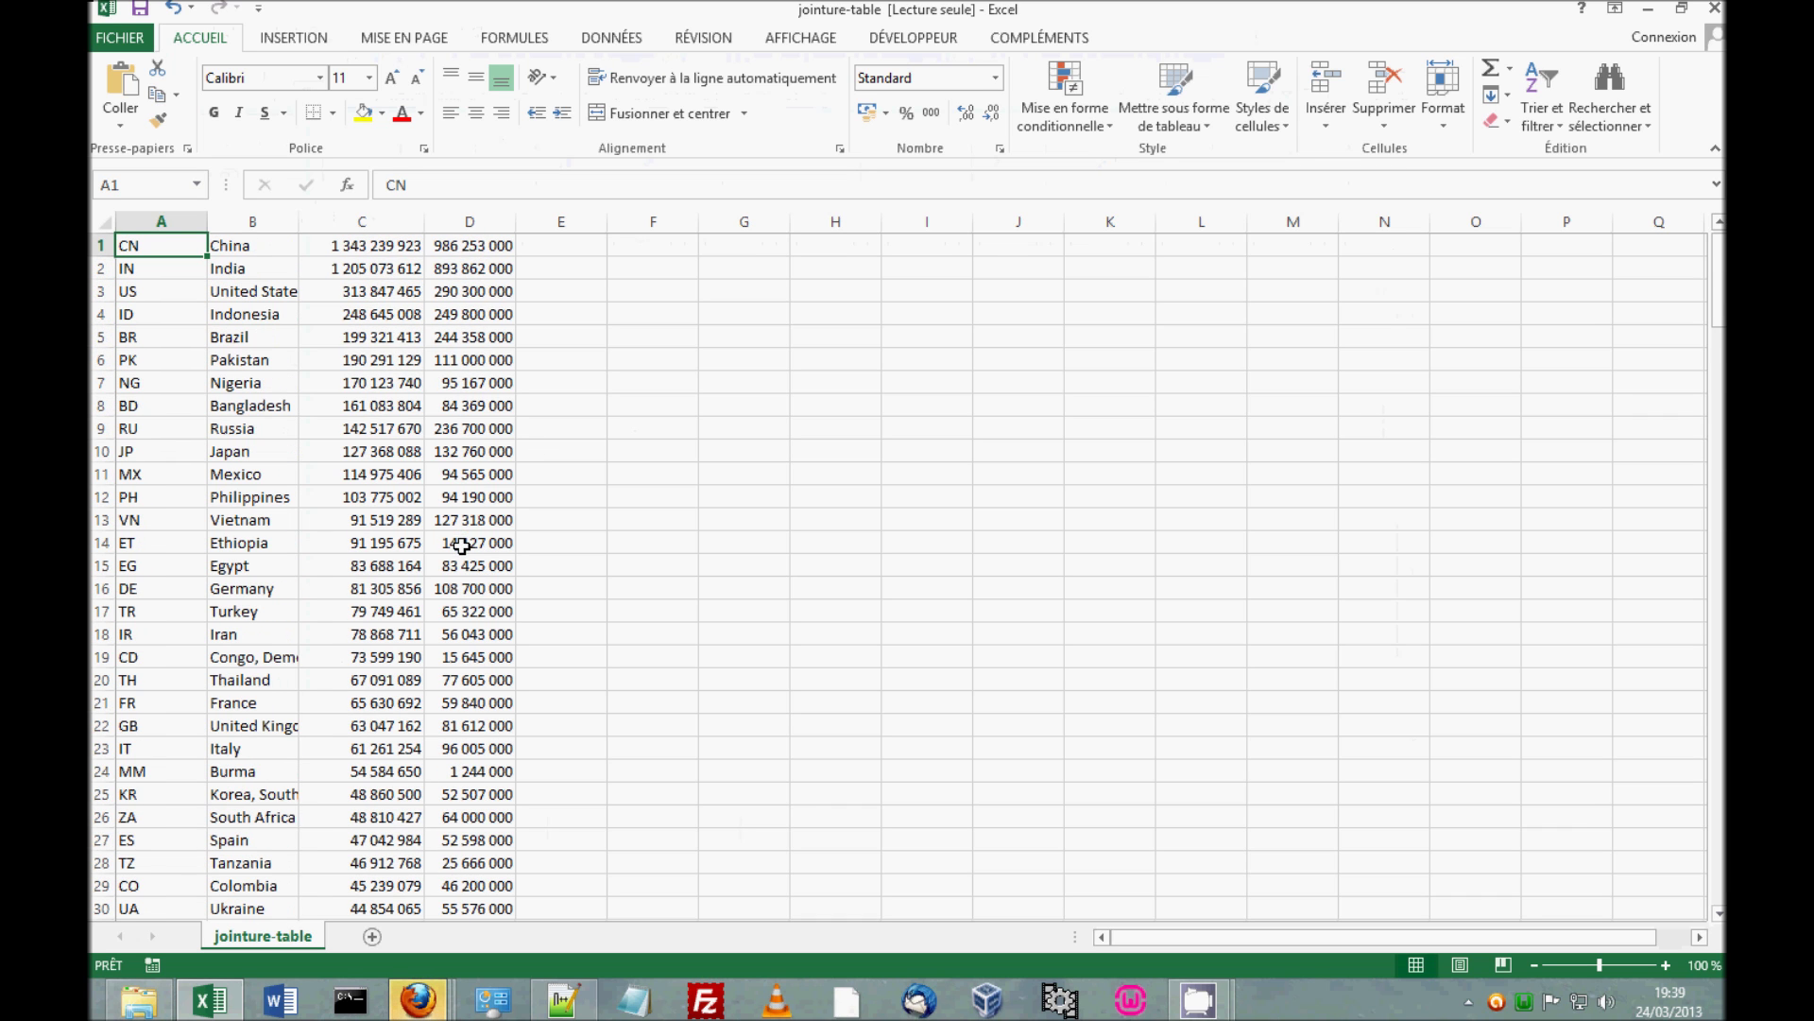